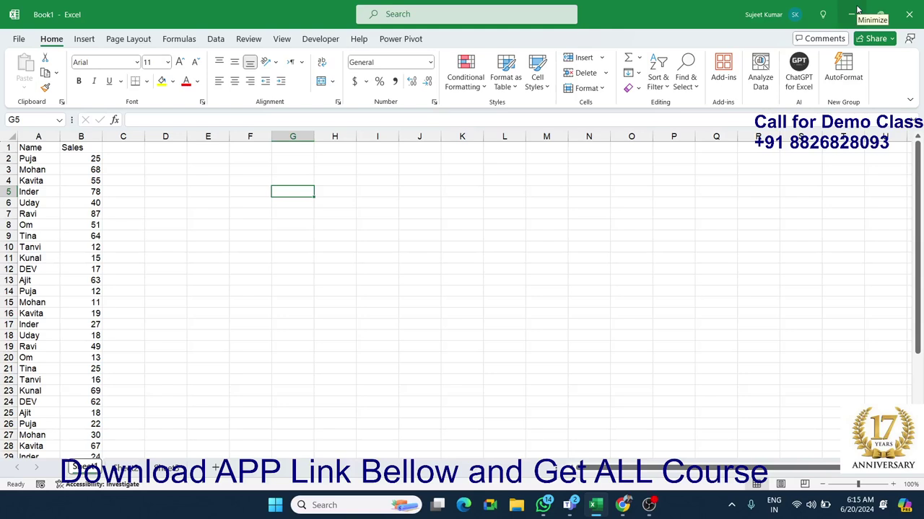
Review the name and sales list, noting that names such as Puja repeat in column A.
left_click(247, 162)
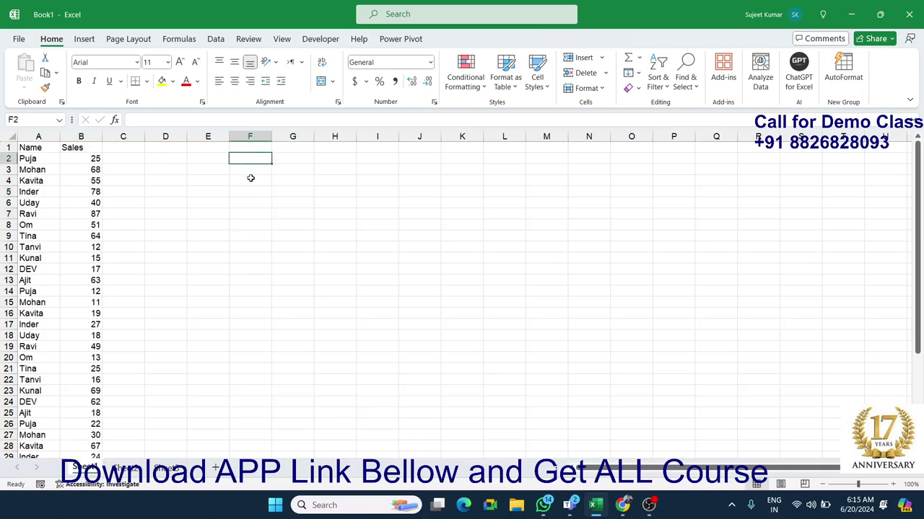
left_click(249, 179)
left_click(189, 190)
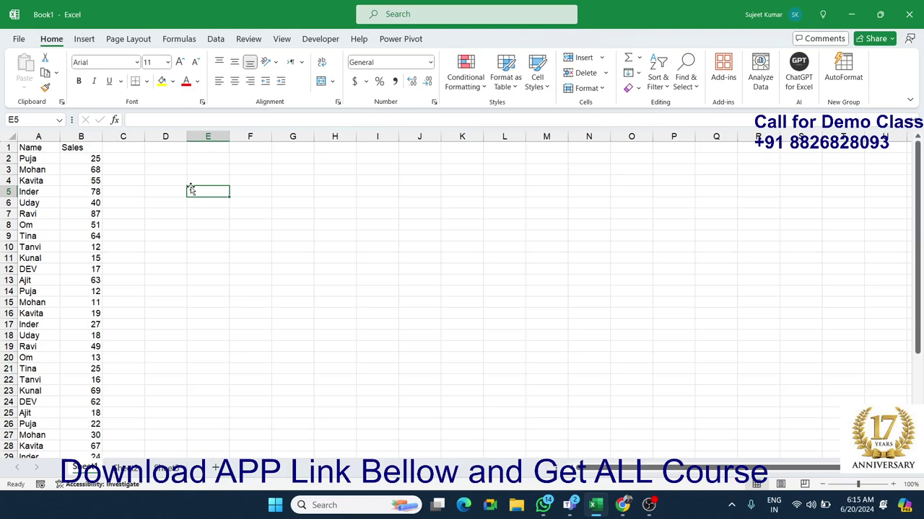
left_click(90, 172)
scroll(94, 170, "down", 7)
scroll(97, 168, "up", 7)
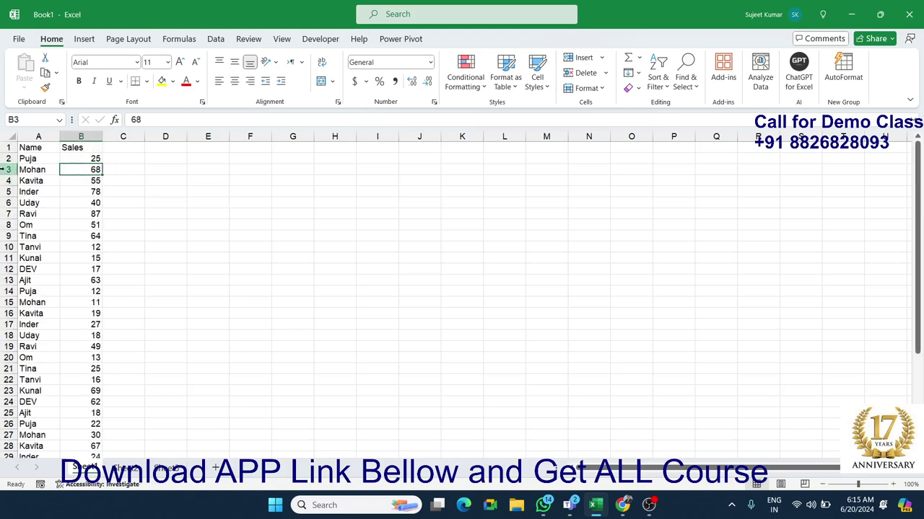
left_click(27, 160)
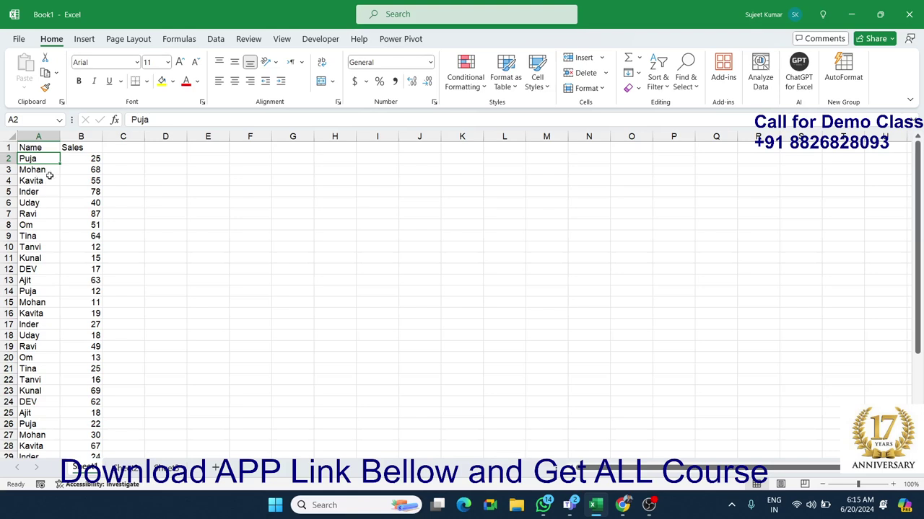
left_click(49, 178)
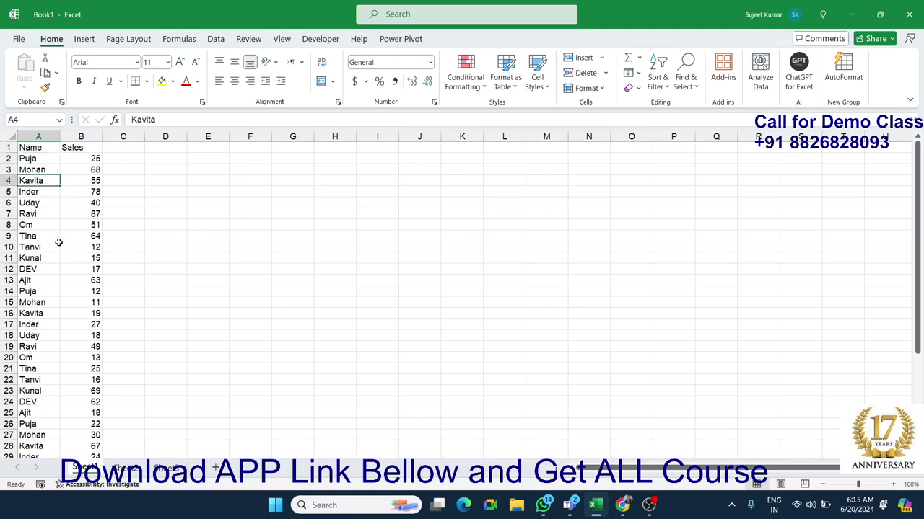
left_click(32, 302)
scroll(29, 364, "down", 3)
left_click(29, 368)
scroll(70, 252, "up", 3)
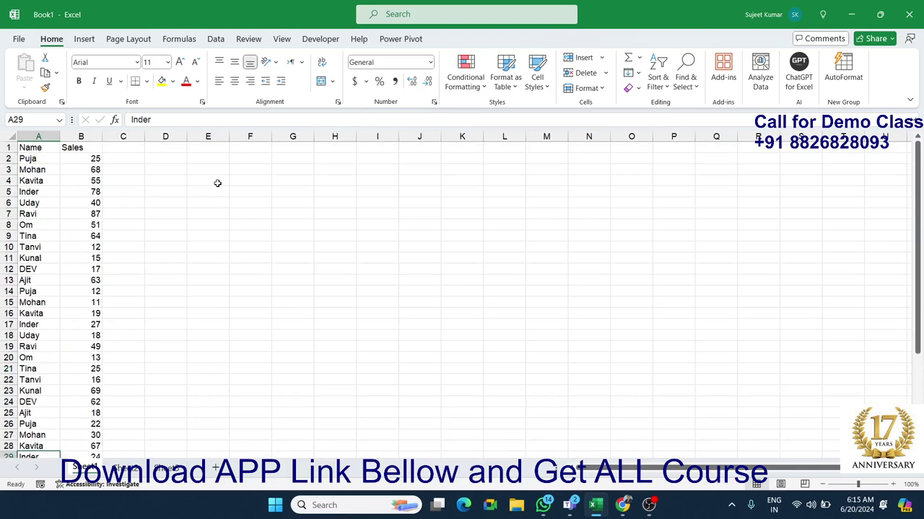
Enter Puja in E3 and =VLOOKUP(E3,A:B,2,0) in F3, which returns 25.
left_click(225, 171)
type("P")
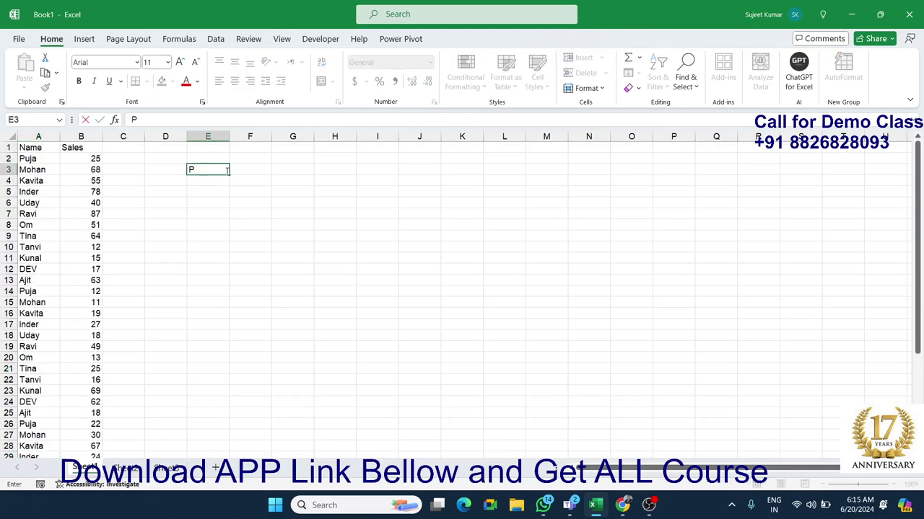
type("uja")
key("Tab")
type("=vl")
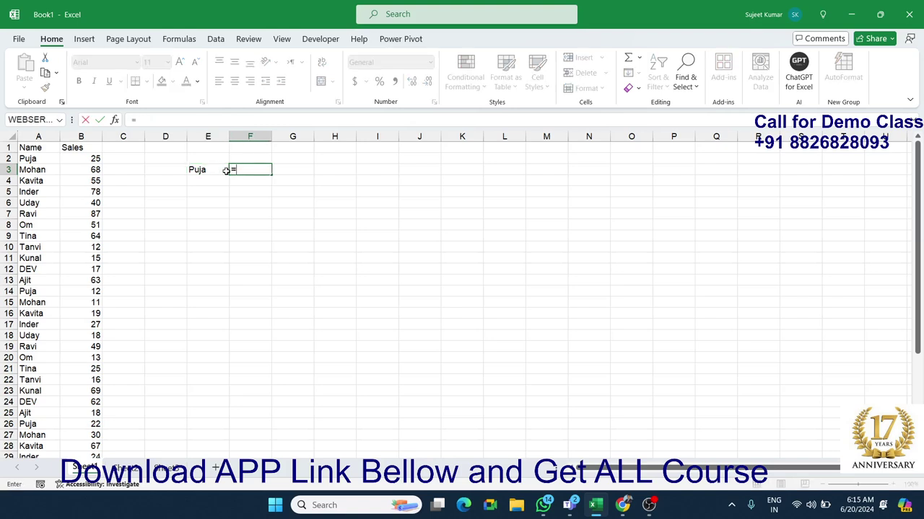
key("Tab")
left_click(226, 170)
type(",")
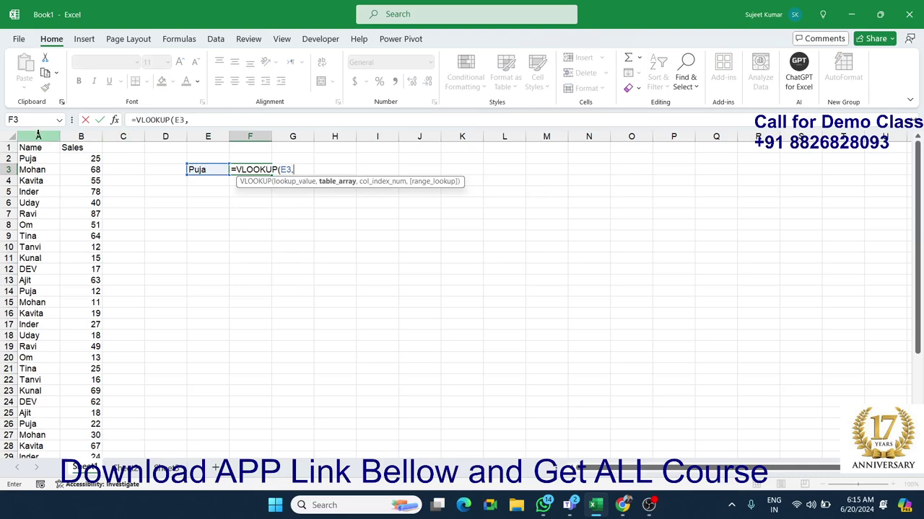
left_click_drag(37, 137, 72, 136)
type(",")
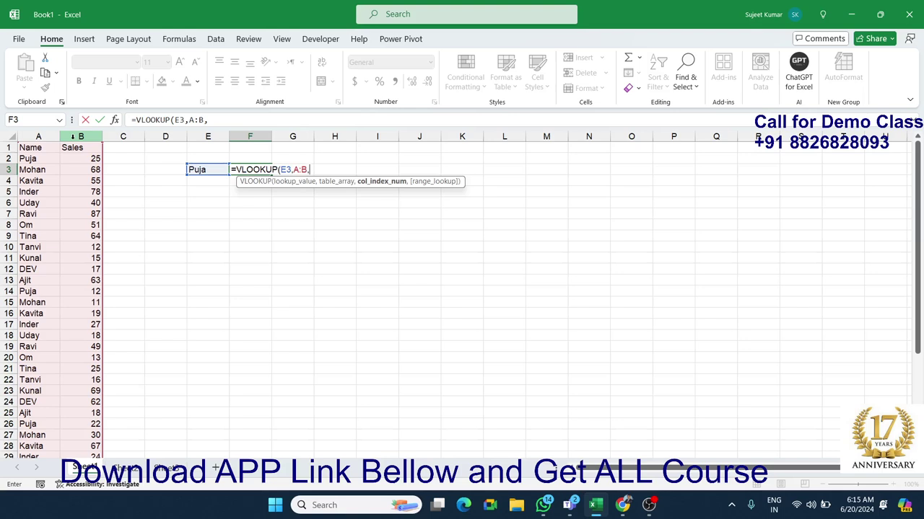
type("2,")
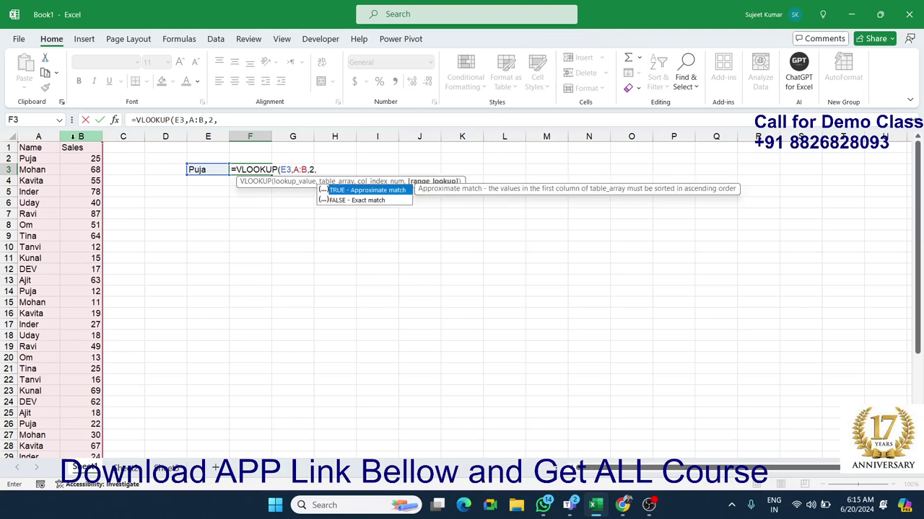
type("0")
key("Return")
Add the headers Name in E2 and Sales in F2, then reselect the lookup in F3.
key("Left")
key("Up")
key("Up")
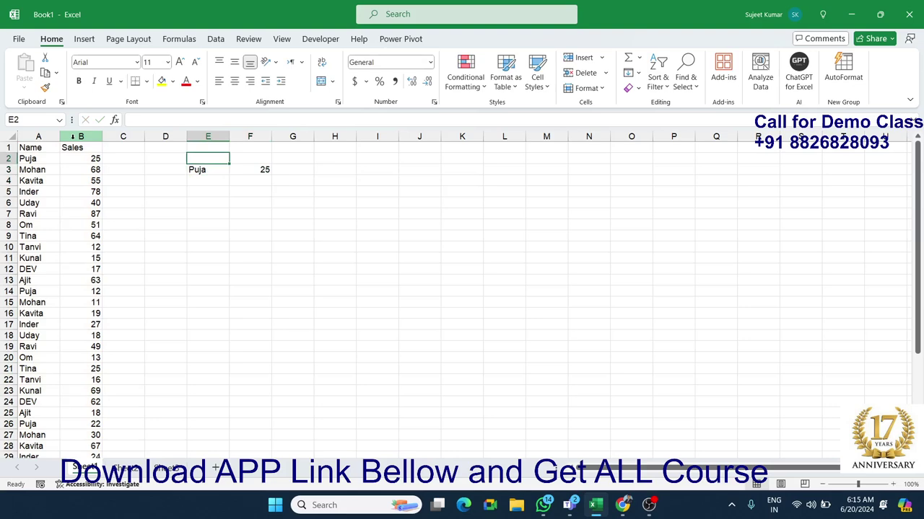
type("Name")
key("Tab")
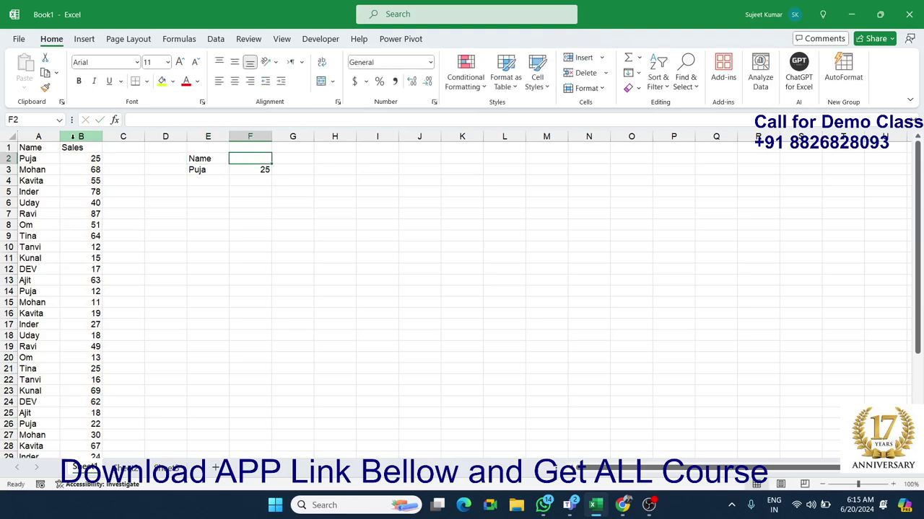
type("SAIes")
key("Return")
left_click(249, 169)
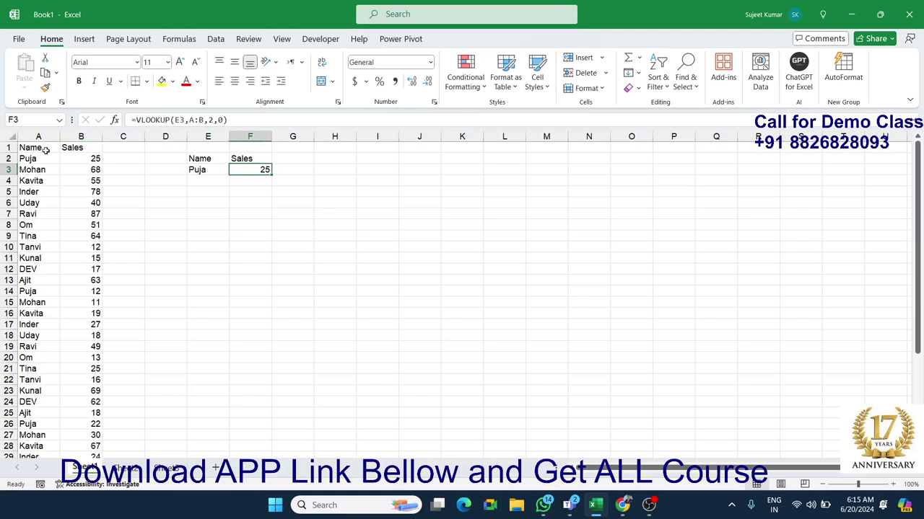
left_click(76, 157)
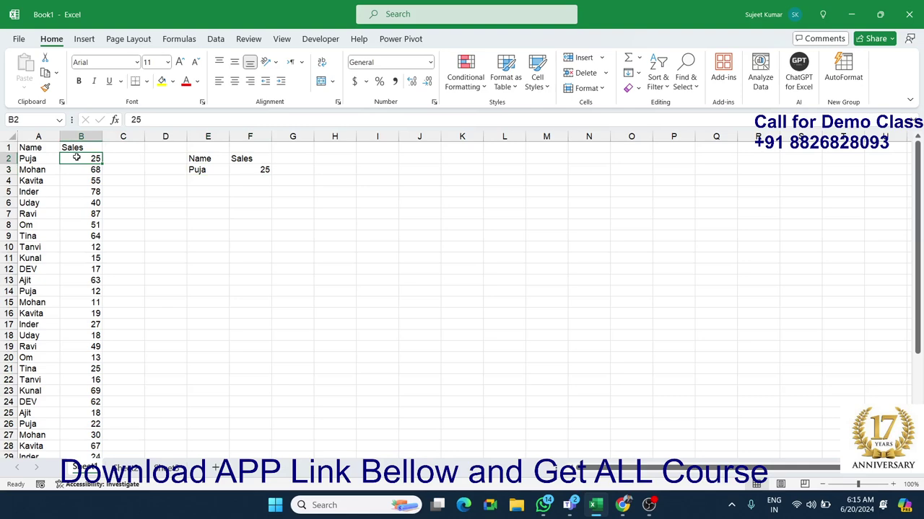
left_click(46, 226)
left_click(40, 289)
left_click(45, 338)
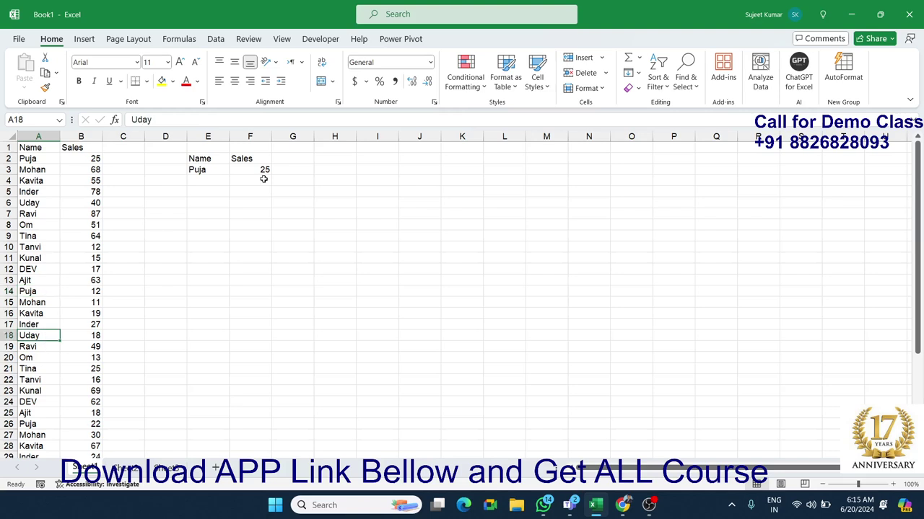
left_click(256, 177)
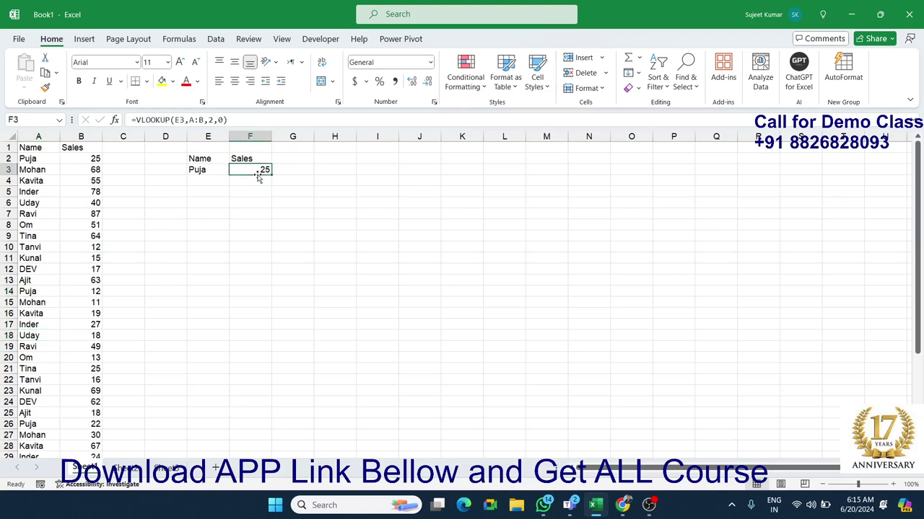
left_click(254, 192)
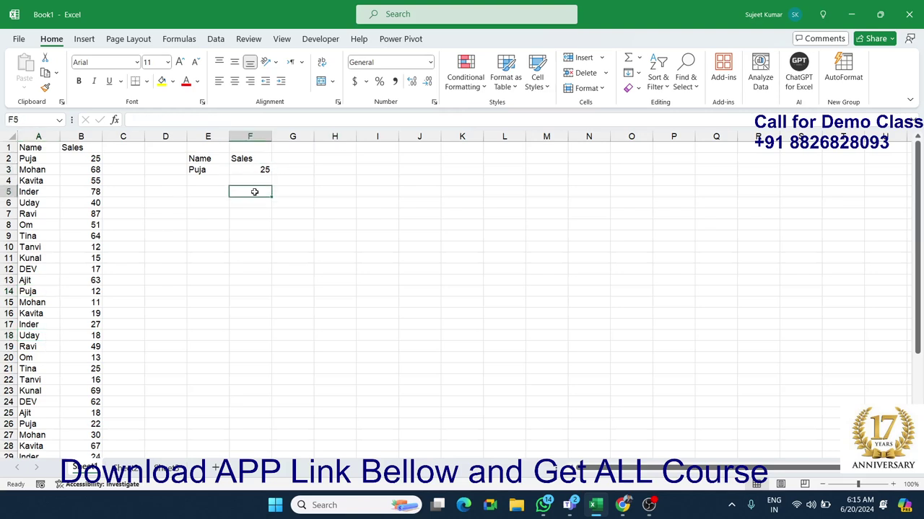
type("=vl")
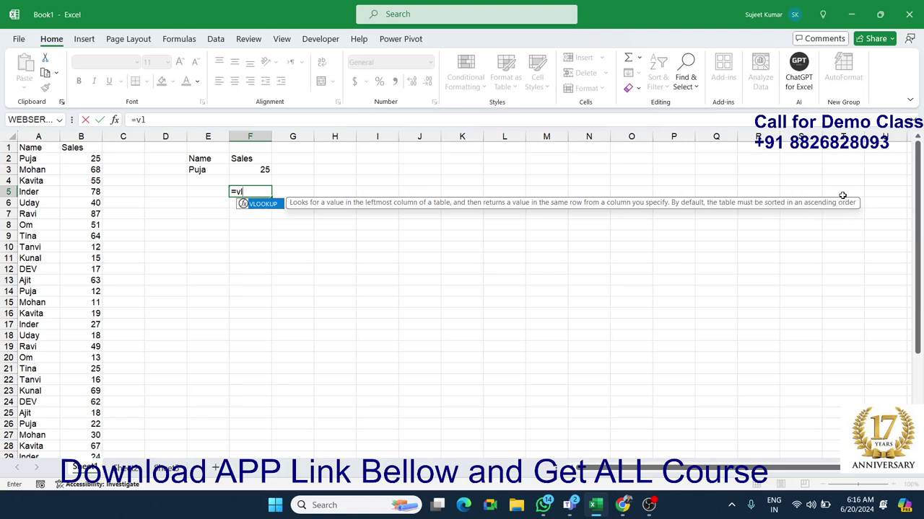
key("Escape")
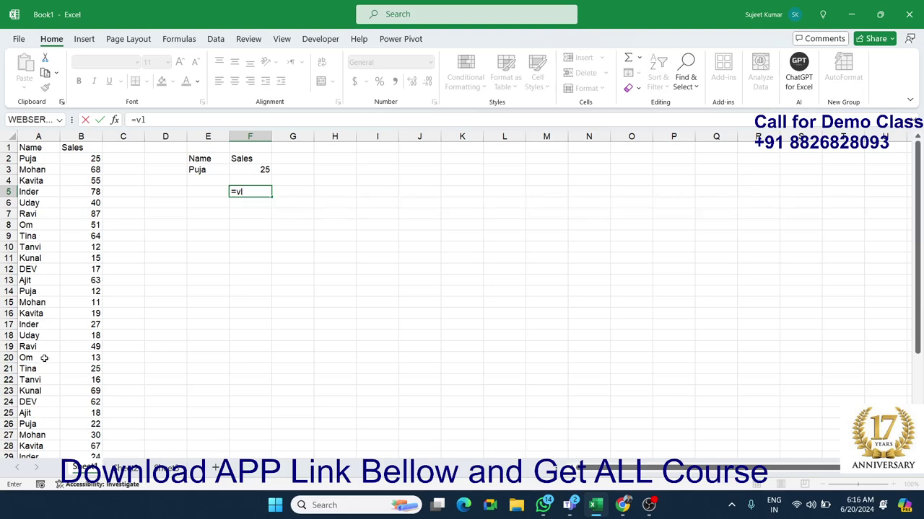
key("Escape")
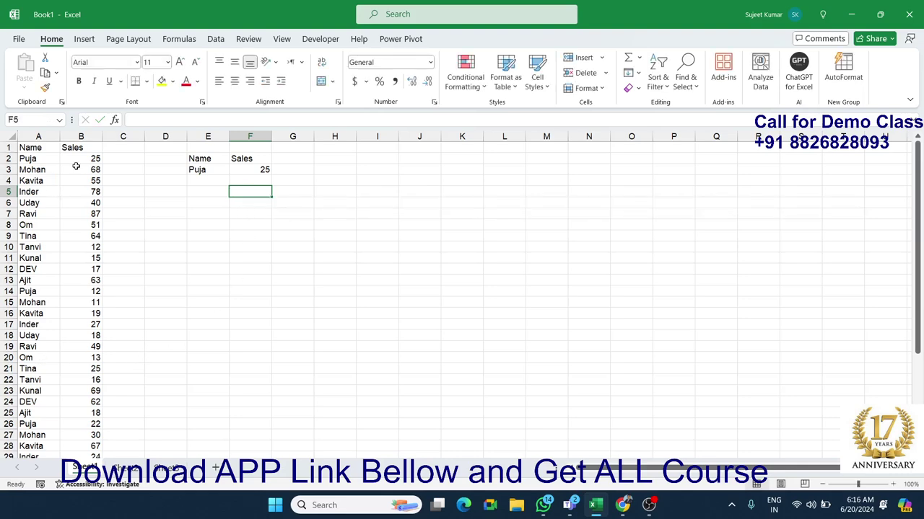
Multi-select Puja's sales values 25, 12, 22 and 89 to see their 148 total.
left_click(87, 160)
left_click(87, 234)
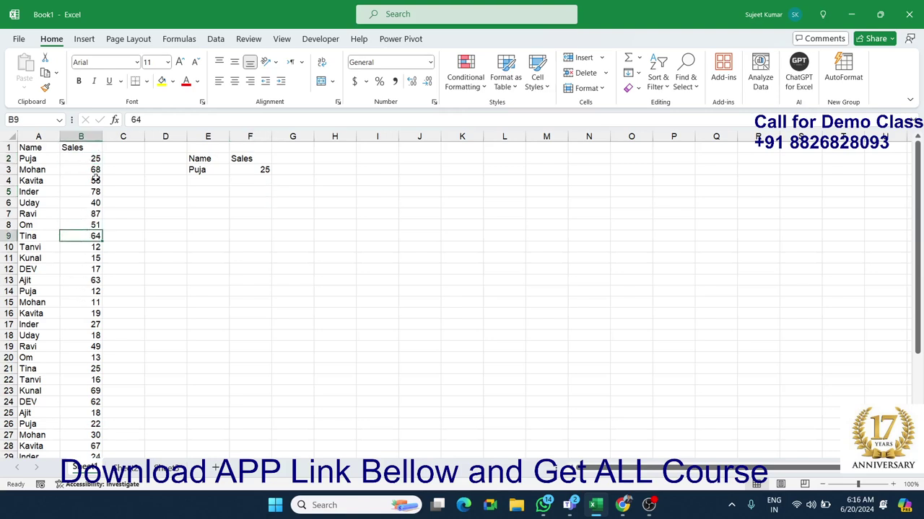
left_click(95, 158)
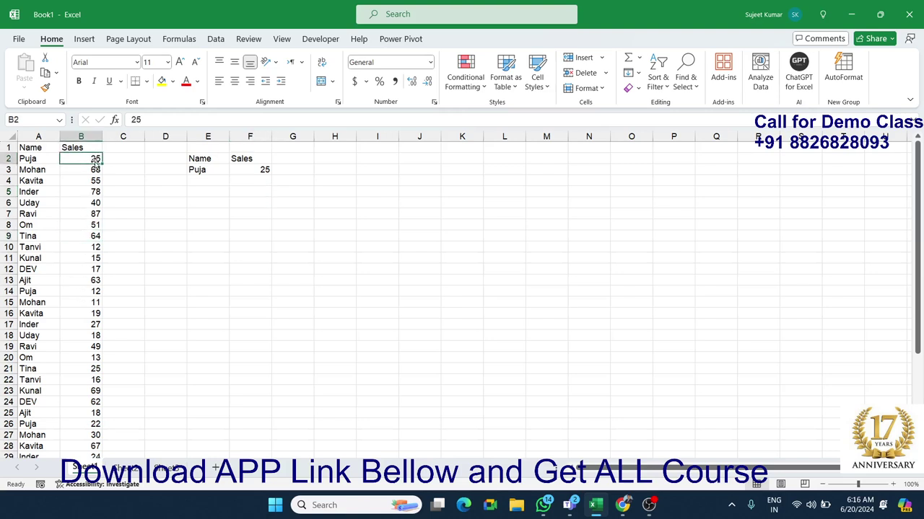
left_click(85, 292, "ctrl")
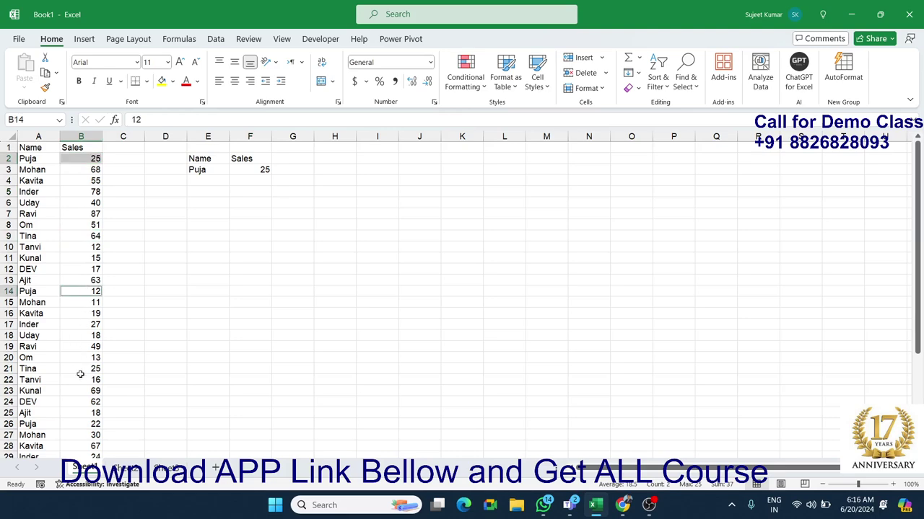
left_click(80, 423, "ctrl")
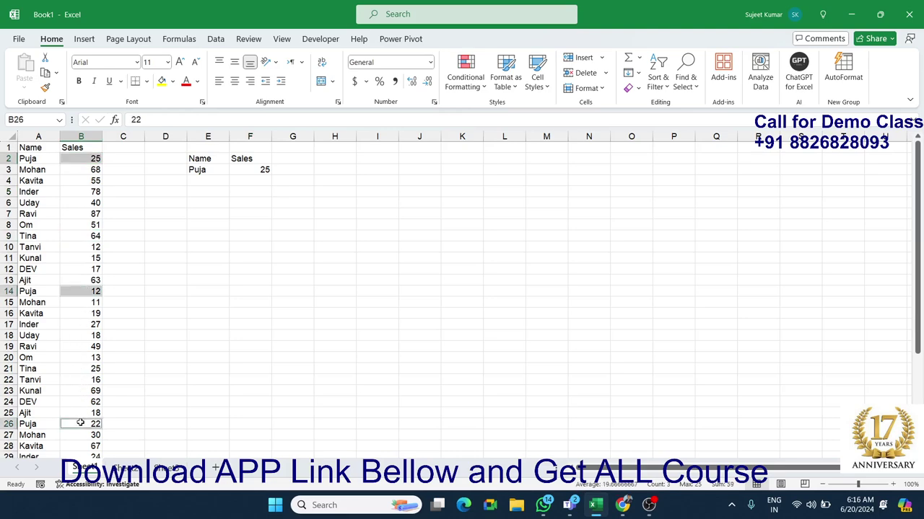
scroll(89, 400, "down", 2)
scroll(90, 405, "down", 2)
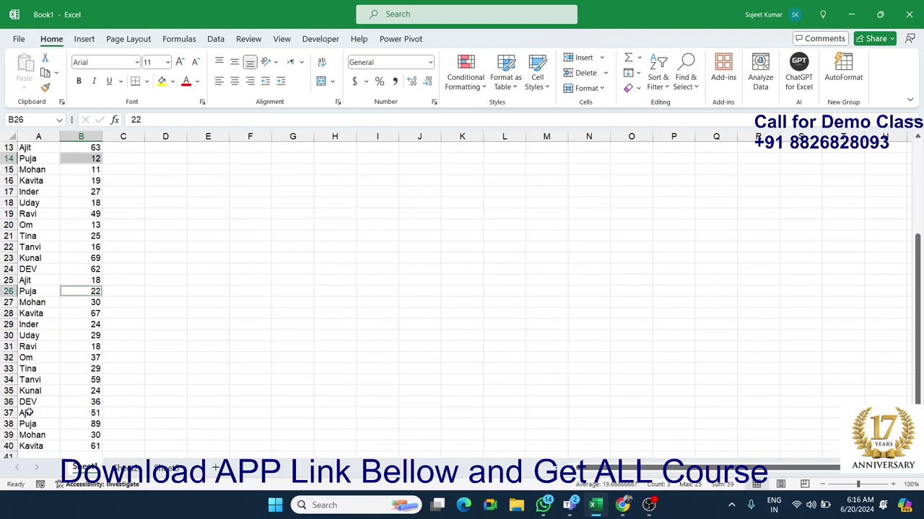
left_click(81, 427, "ctrl")
scroll(181, 304, "up", 4)
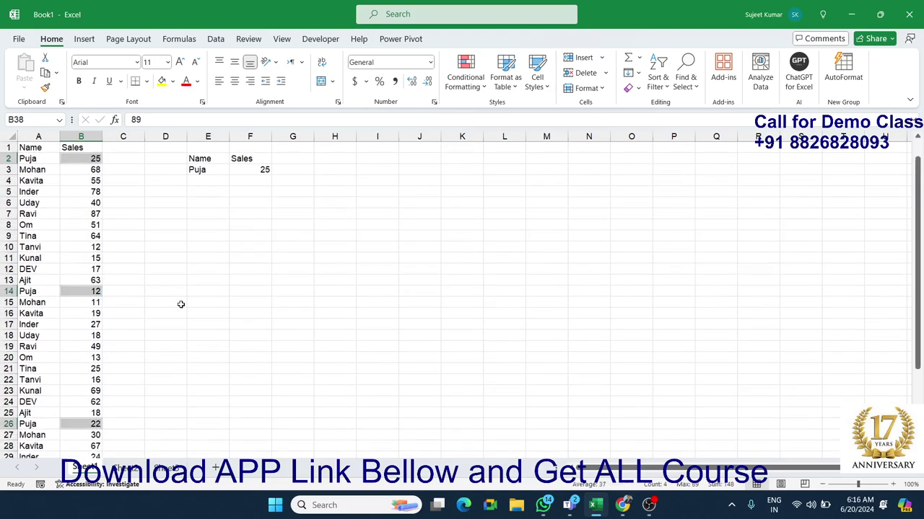
scroll(182, 303, "down", 8)
scroll(183, 303, "up", 8)
Replace F3's VLOOKUP with a partial =TEXTJOIN(",",TRUE, formula that continues with IF.
left_click(253, 178)
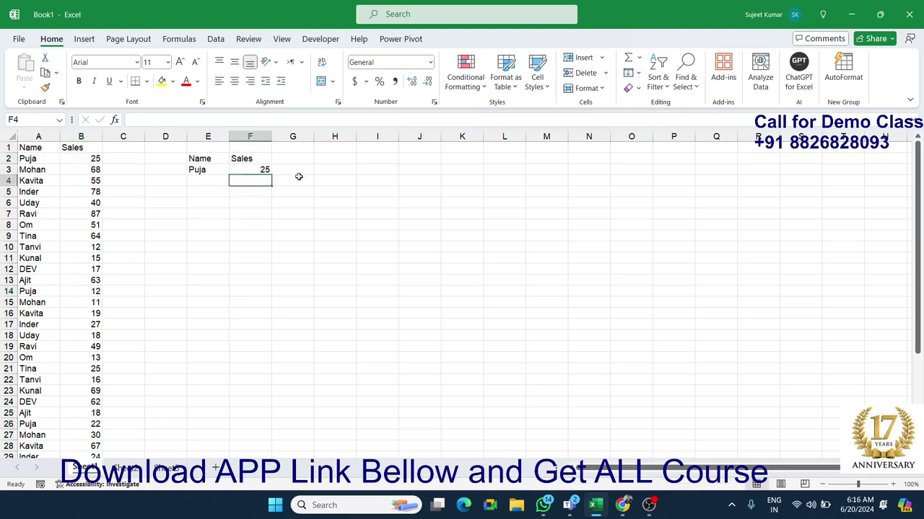
key("Up")
key("Delete")
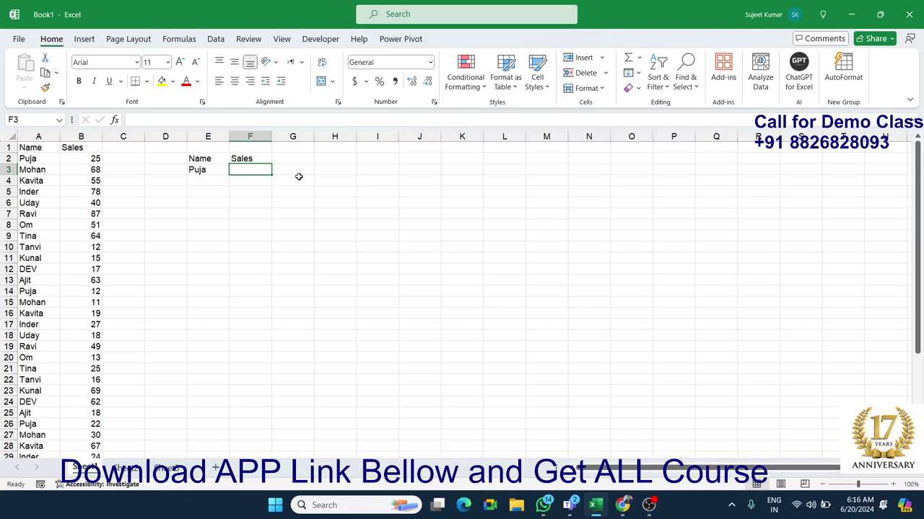
type("=")
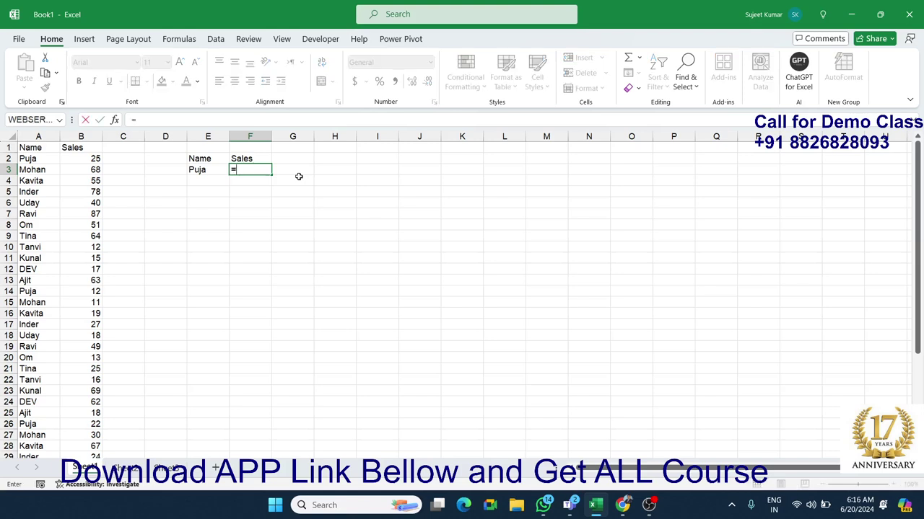
type("te")
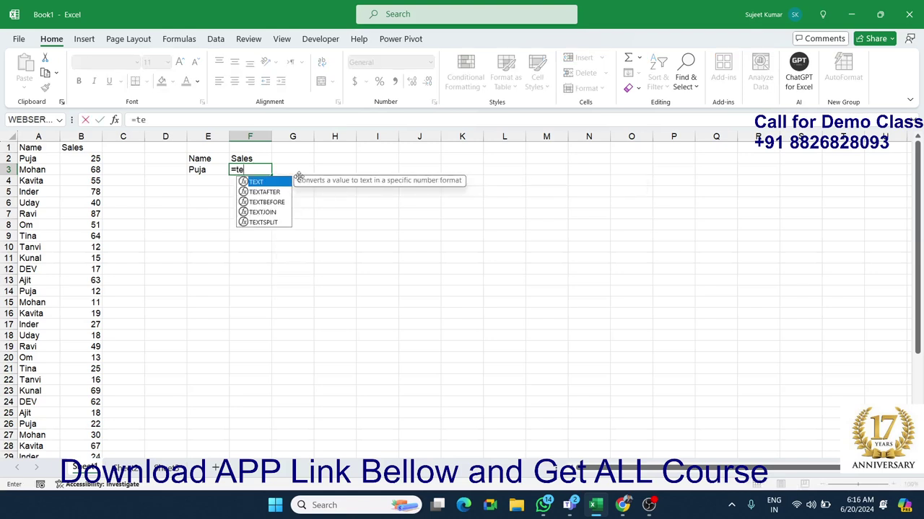
key("Down")
key("Down")
key("Down")
key("Tab")
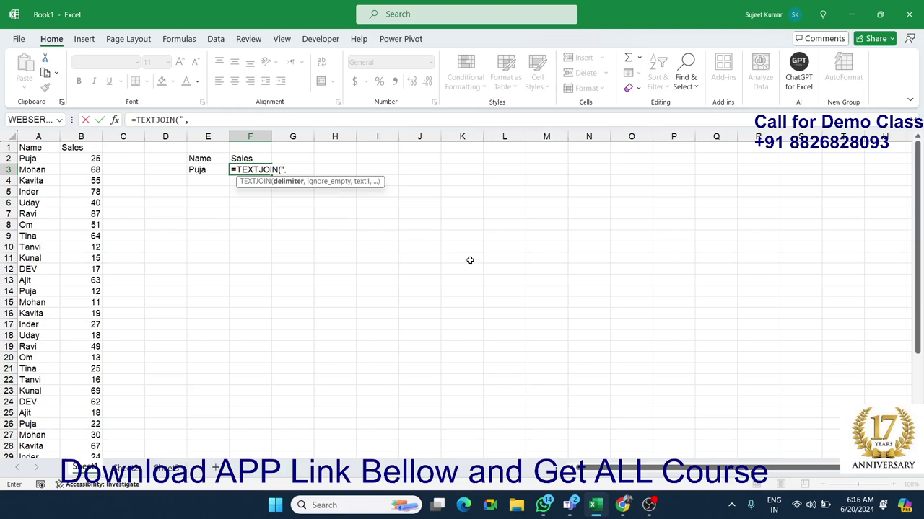
type(",")
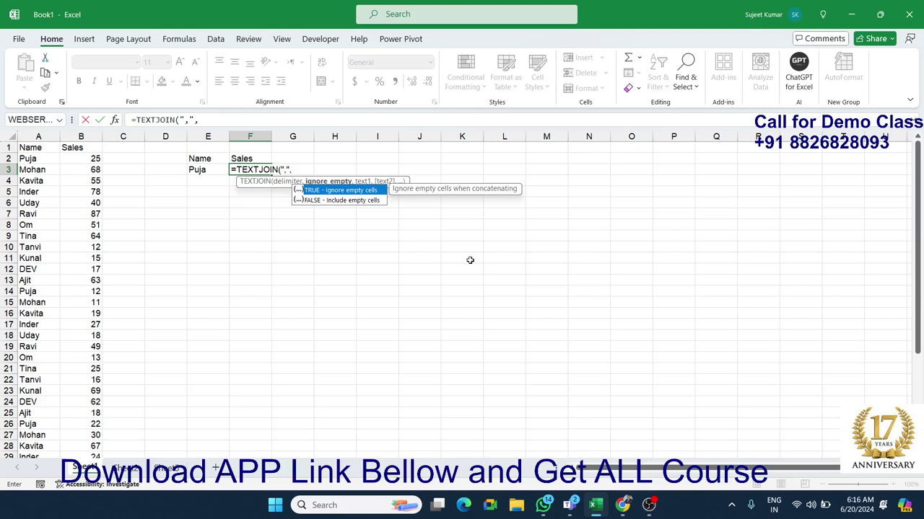
key("Tab")
type(",")
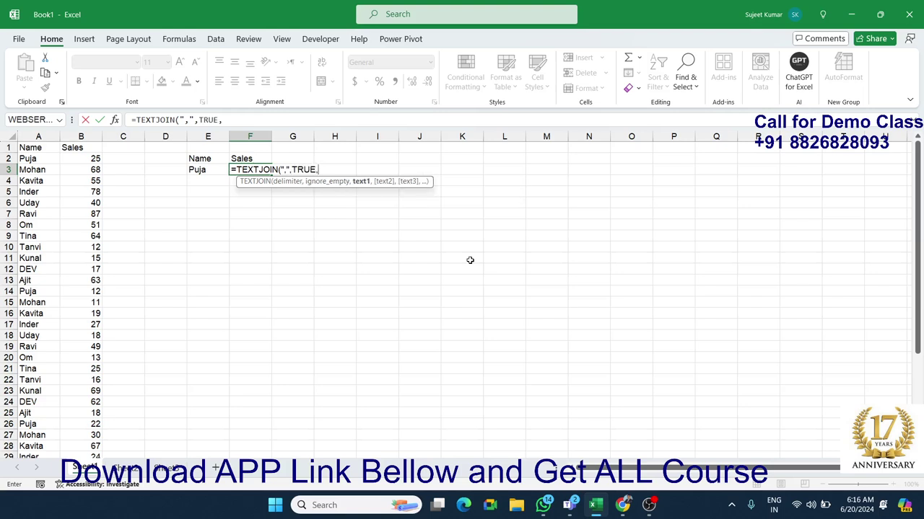
type("if")
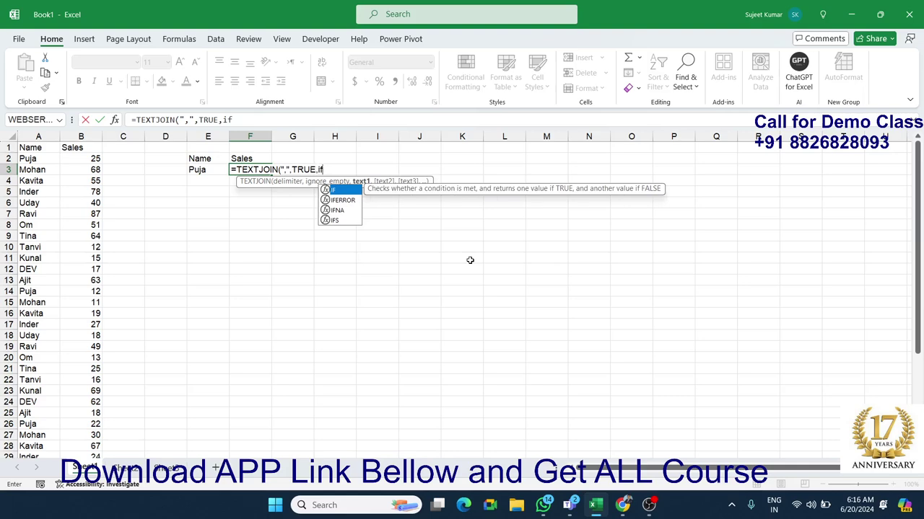
Build the IF condition comparing names A2:A40 with Puja in E3.
key("Tab")
key("Left")
key("Left")
key("Left")
key("Left")
key("Left")
key("Up")
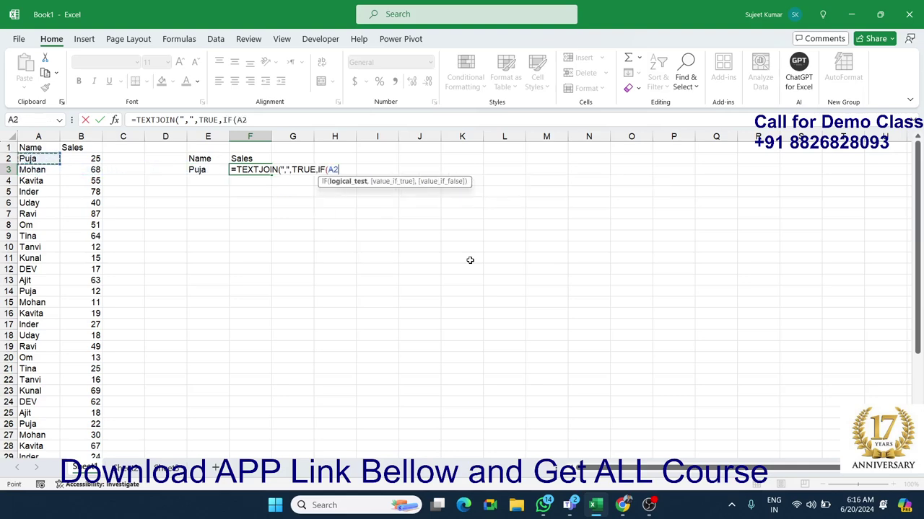
key("ctrl+shift+Down")
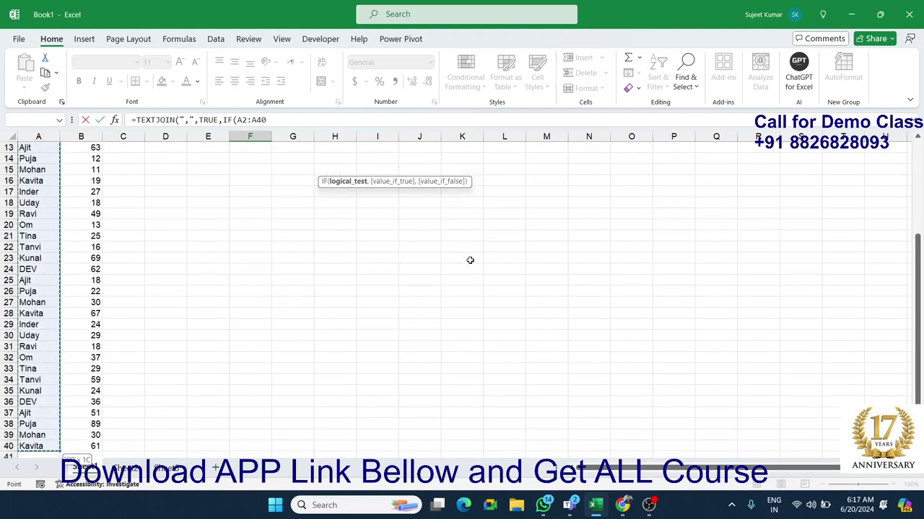
type("=")
key("Left")
key("Left")
key("Left")
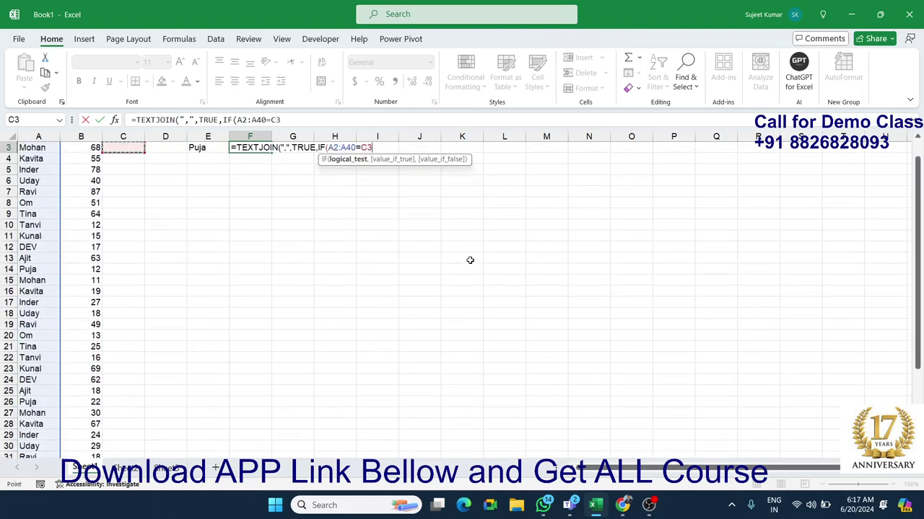
key("Right")
key("Right")
scroll(400, 303, "up", 1)
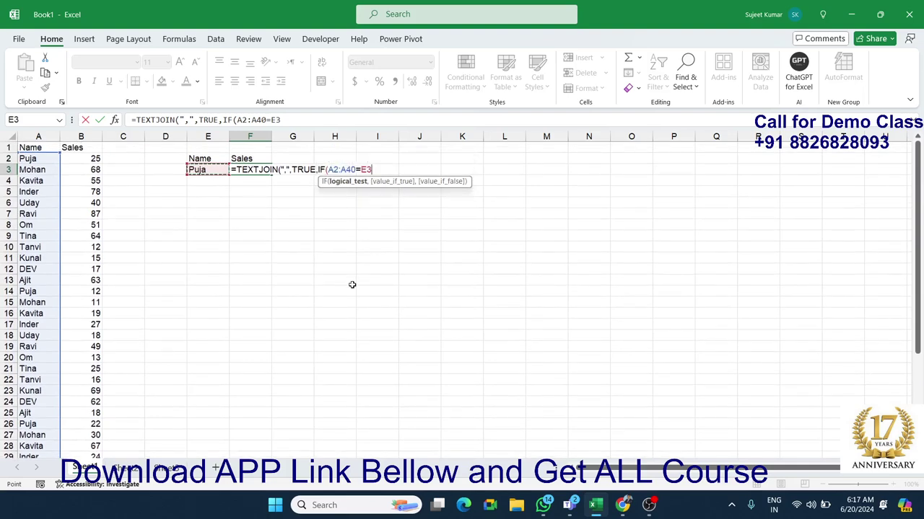
Finish the IF with sales B2:B40 and "", then enter it so F3 shows 25,12,22,89.
type(",")
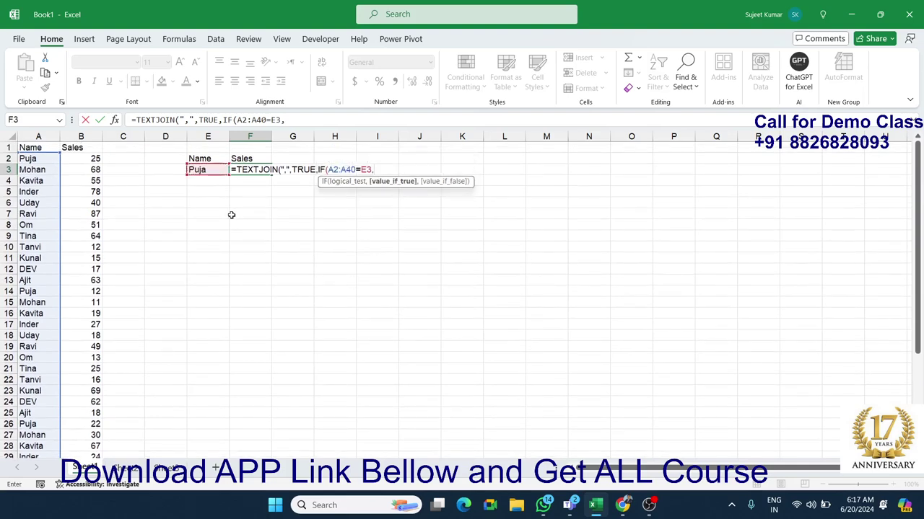
left_click(77, 156)
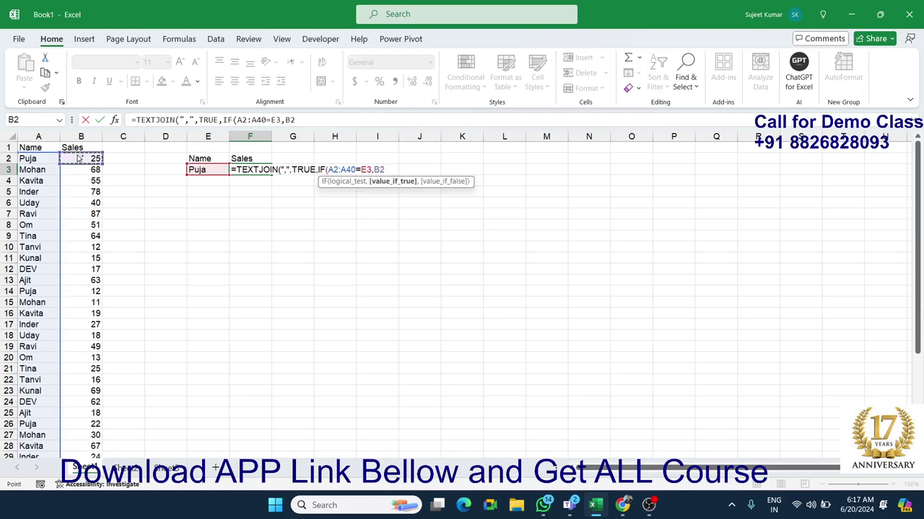
key("ctrl+shift+Down")
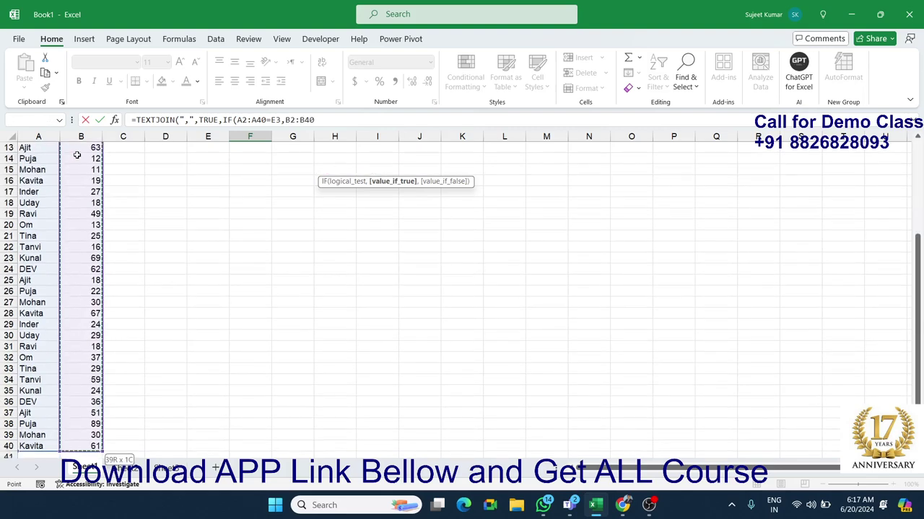
type(",\"\"")
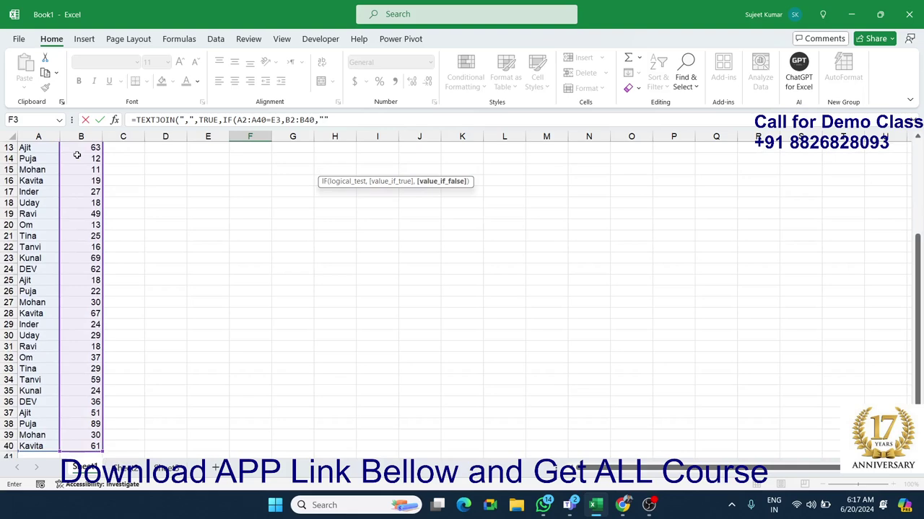
type(")")
scroll(250, 210, "up", 4)
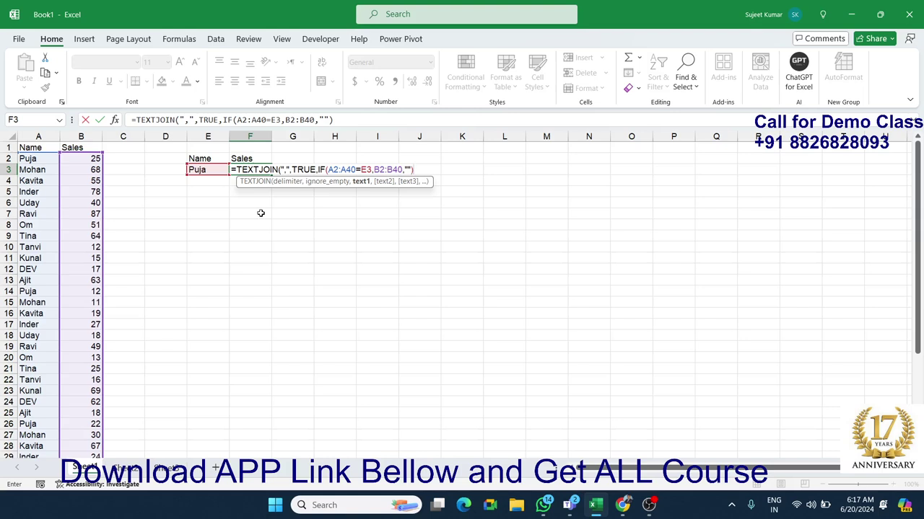
key("Return")
key("Return")
key("Up")
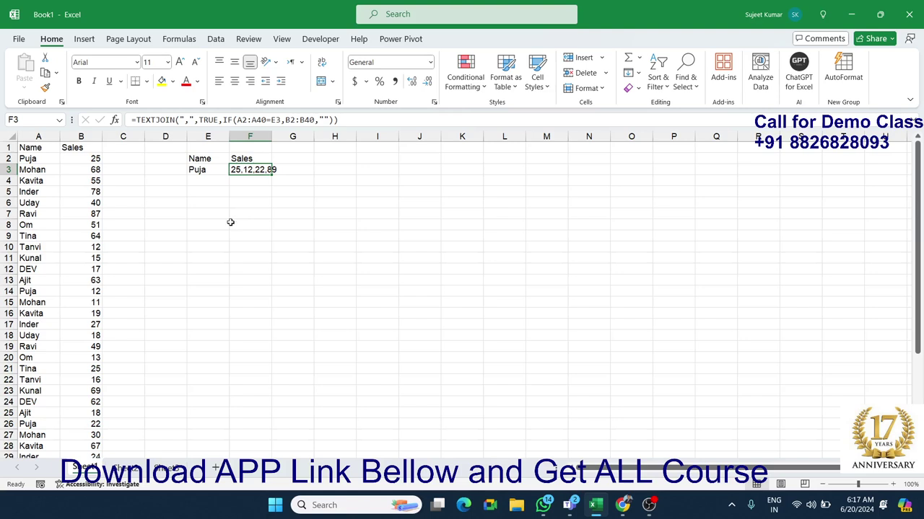
Widen column F so F3's 25,12,22,89 displays fully.
left_click(255, 195)
left_click(254, 172)
left_click_drag(271, 137, 279, 136)
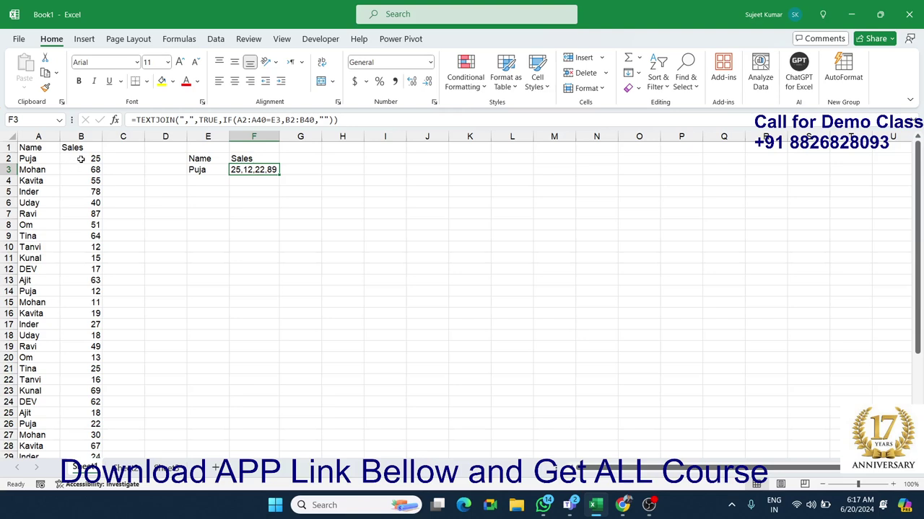
Select Puja's rows 2, 14, 26 and 38 to verify the result, then reselect F3.
left_click_drag(68, 159, 46, 158)
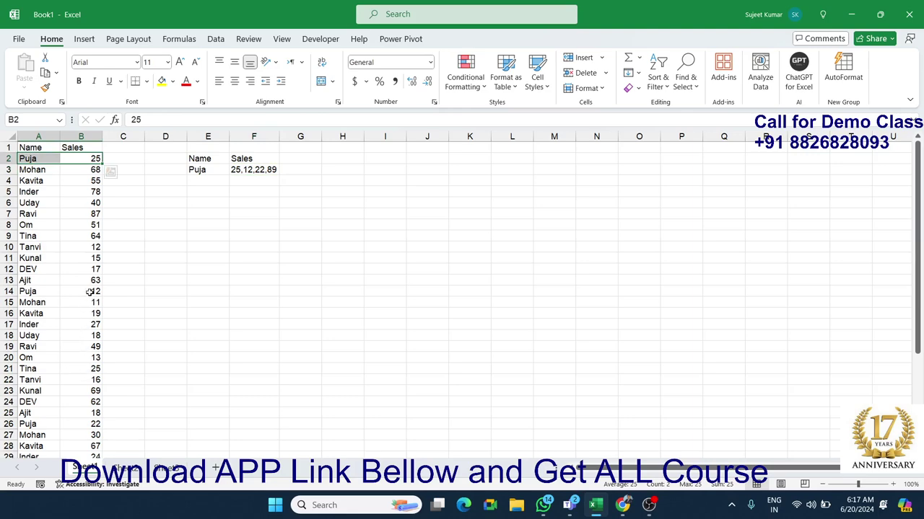
left_click_drag(87, 295, 29, 292, "ctrl")
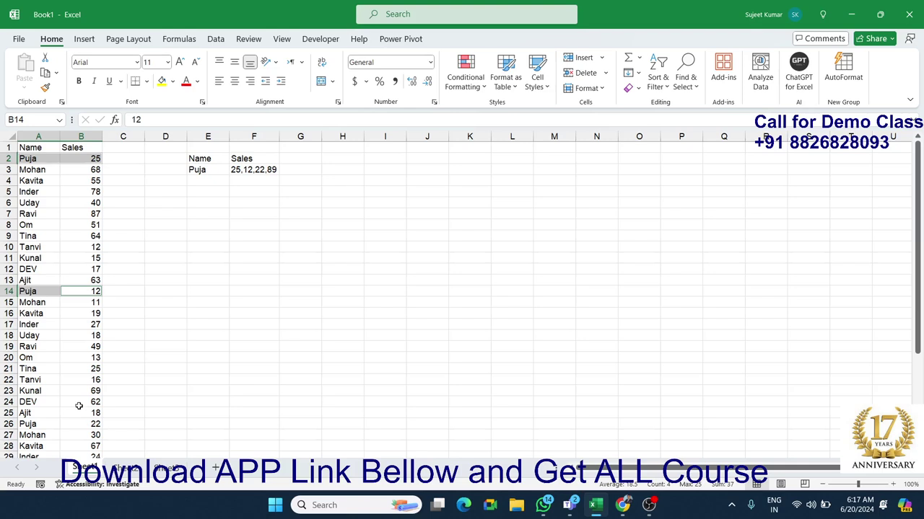
left_click_drag(86, 425, 41, 424, "ctrl")
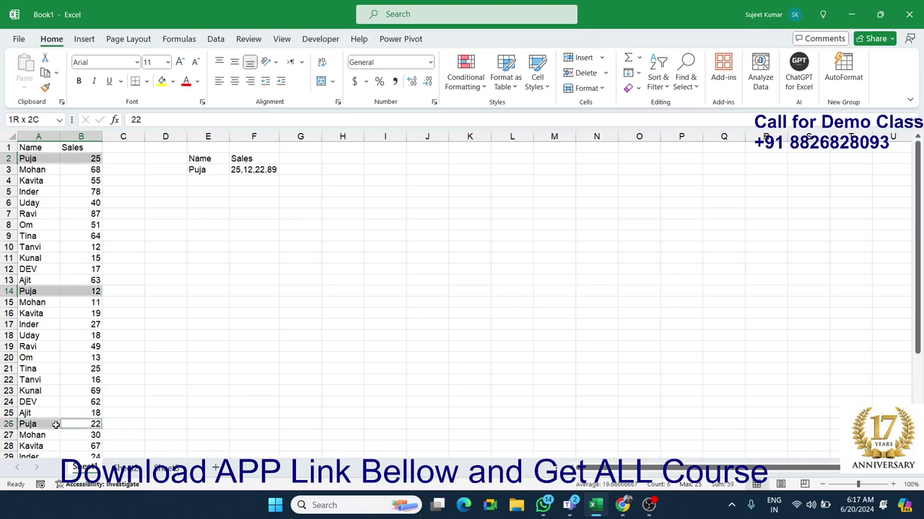
scroll(44, 422, "down", 2)
scroll(55, 415, "down", 3)
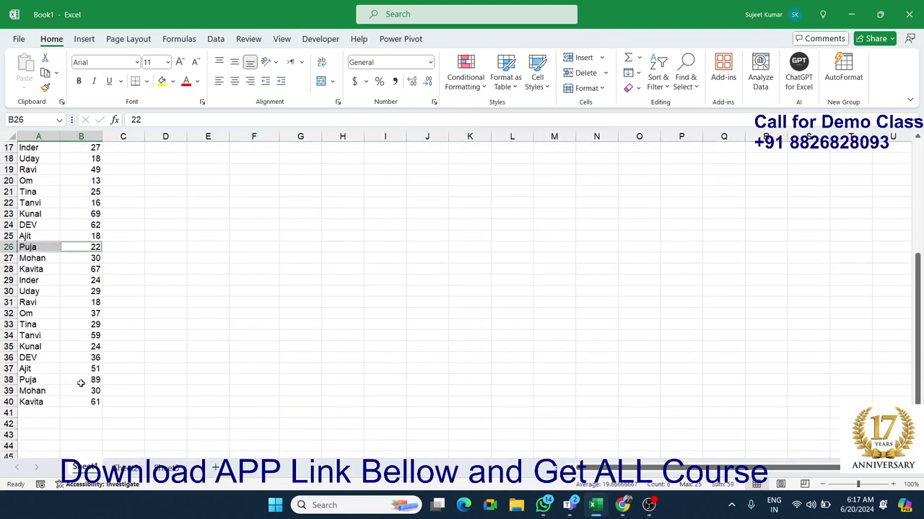
left_click_drag(86, 382, 39, 381, "ctrl")
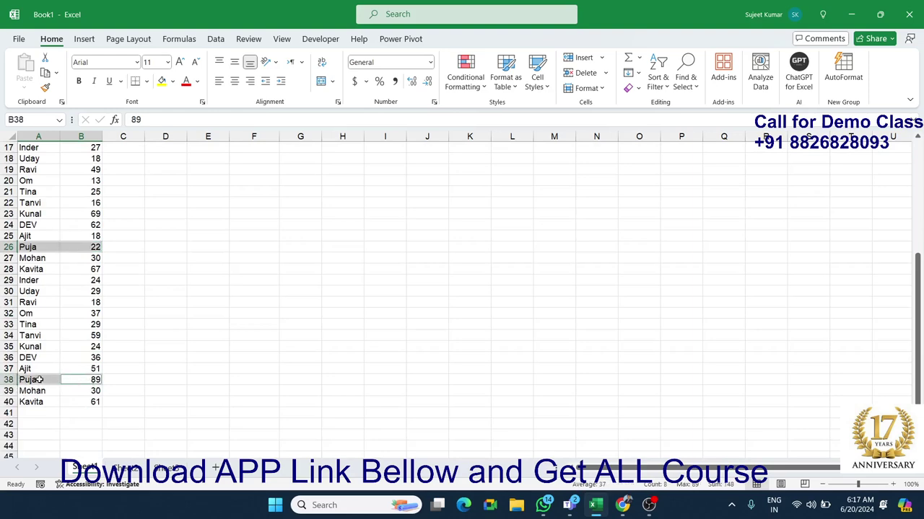
scroll(329, 301, "up", 3)
scroll(329, 302, "up", 3)
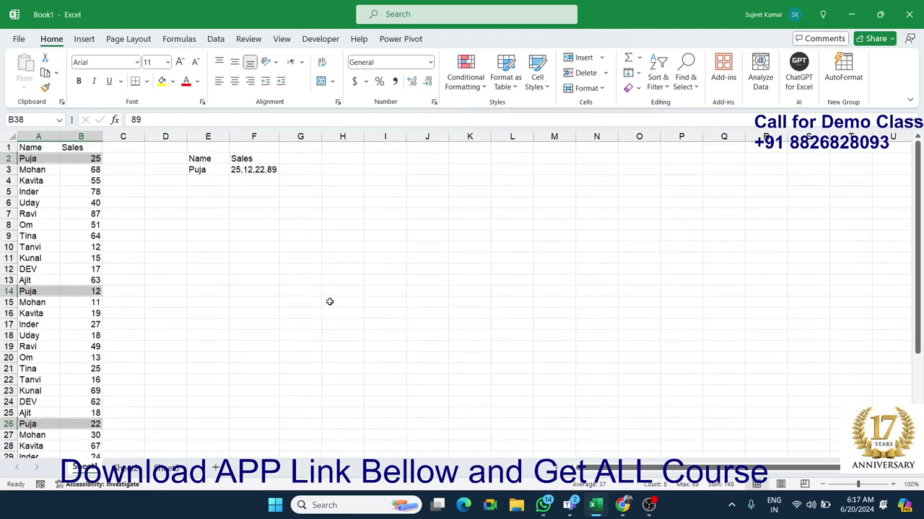
left_click(250, 169)
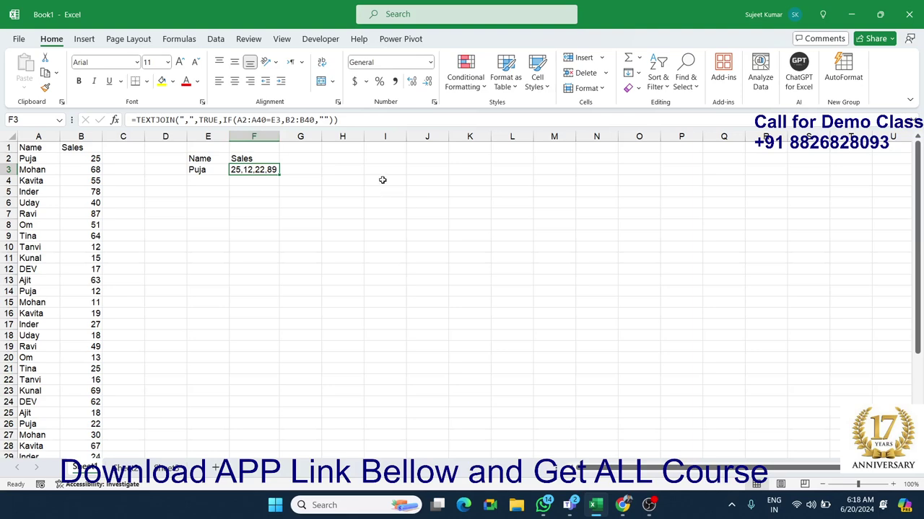
Highlight the IF part of F3's formula, leave it unchanged, and show the Formulas tab auditing tools.
left_click_drag(381, 177, 379, 221)
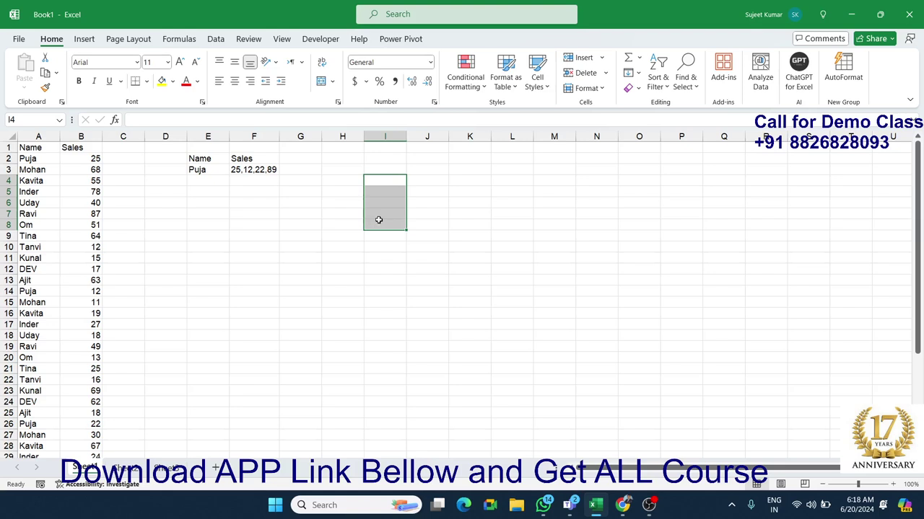
left_click(238, 168)
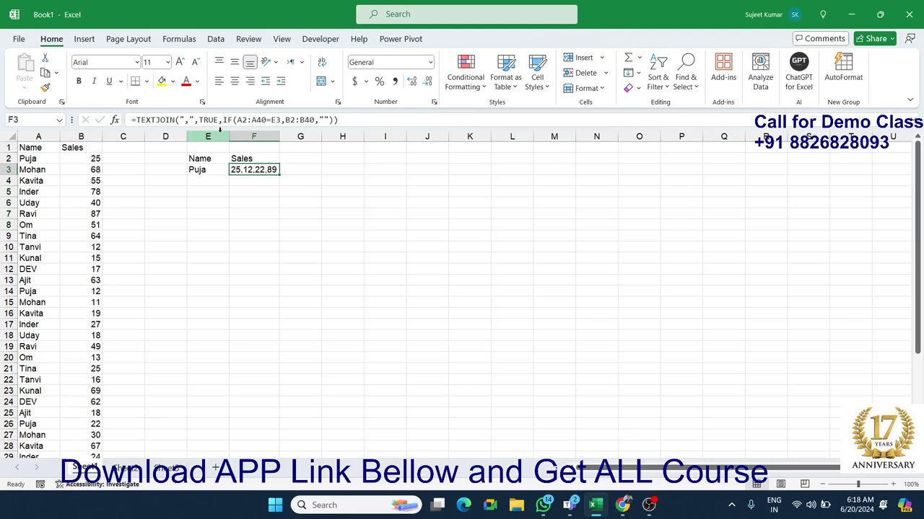
left_click_drag(224, 120, 331, 120)
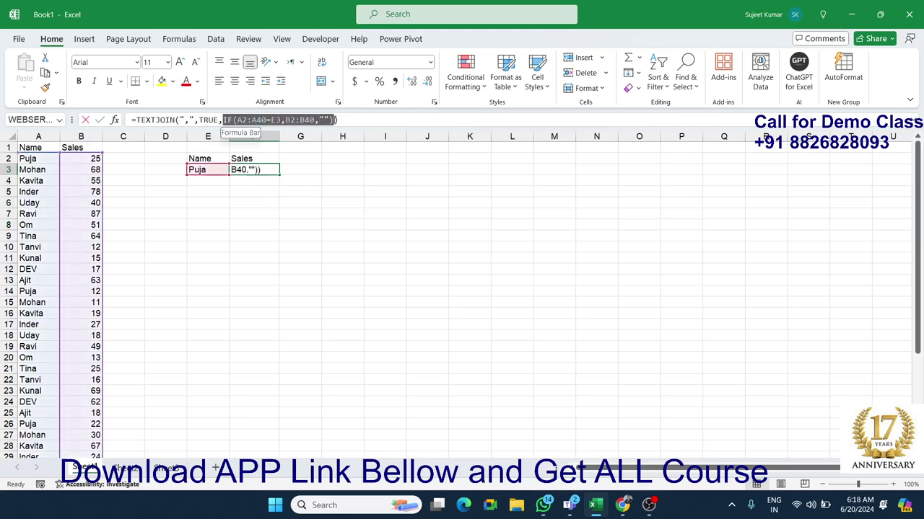
key("Escape")
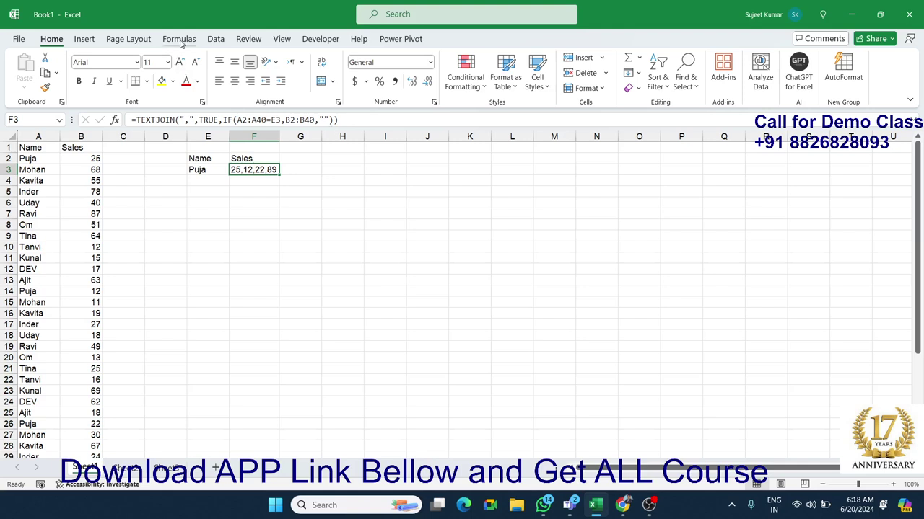
left_click(180, 40)
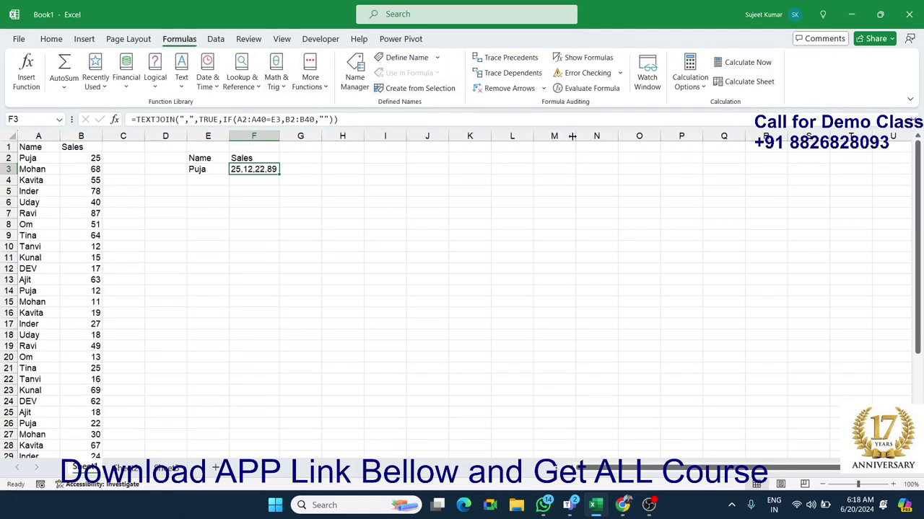
Evaluate F3 stepwise through names, TRUE/FALSE and matching sales to 25,12,22,89, then close the evaluation.
left_click(600, 90)
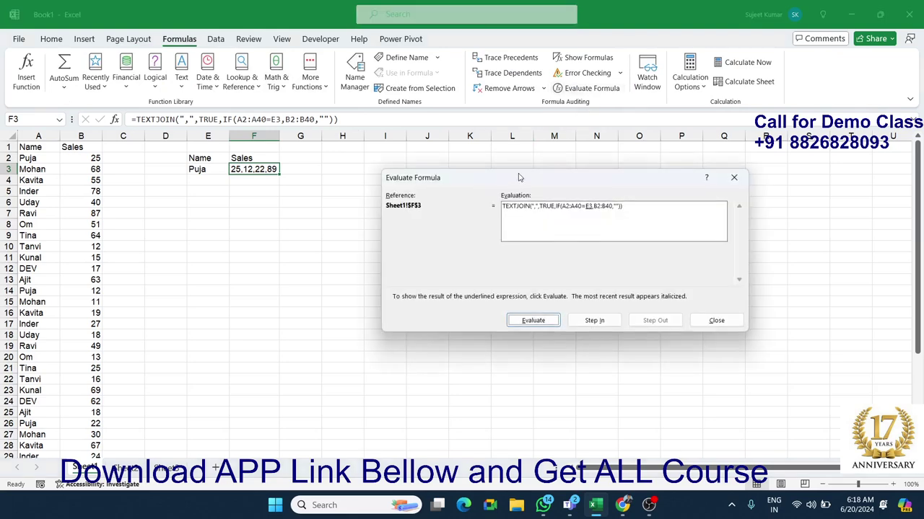
left_click_drag(520, 180, 252, 223)
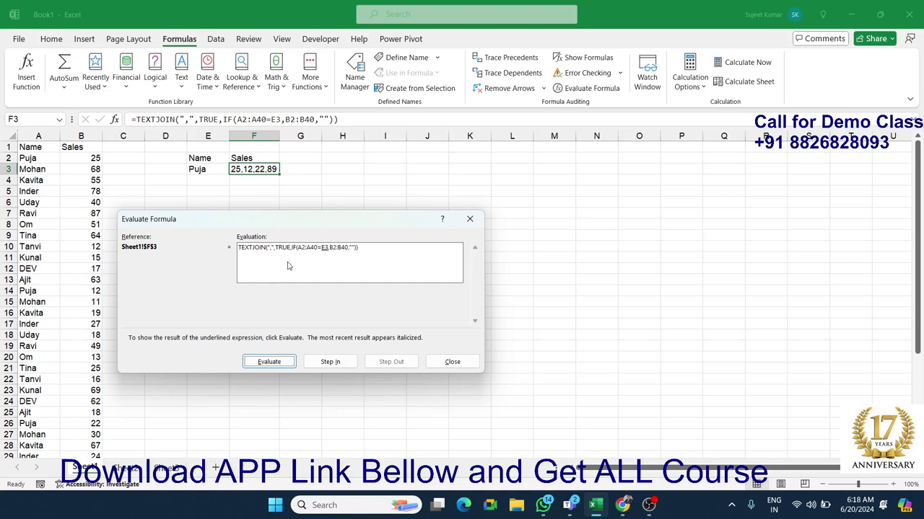
left_click(283, 363)
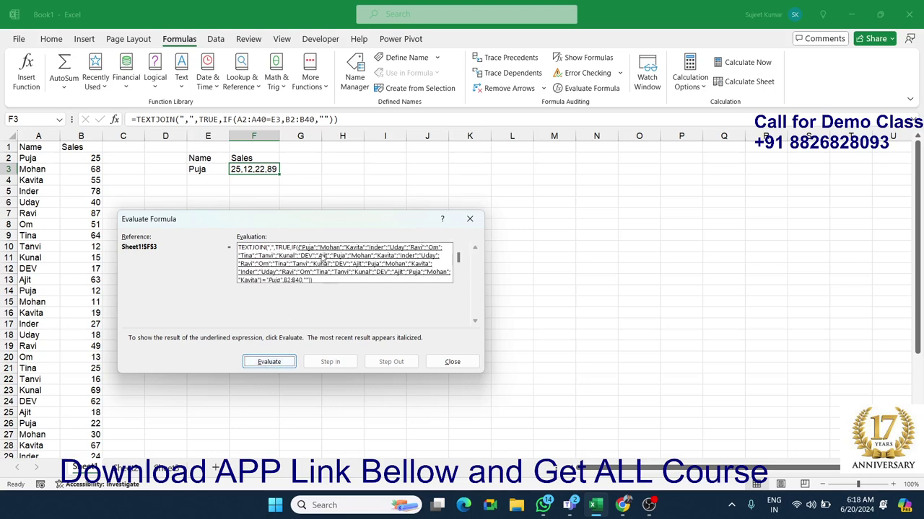
left_click(286, 363)
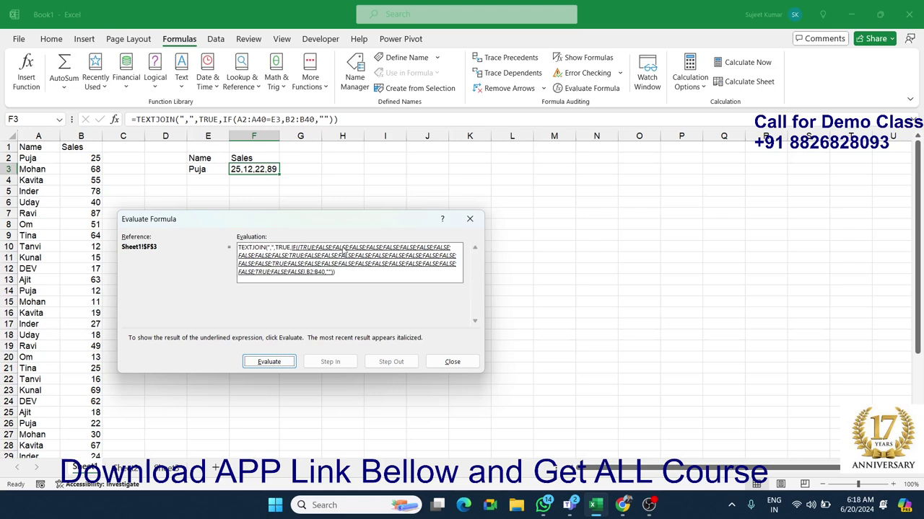
left_click(276, 365)
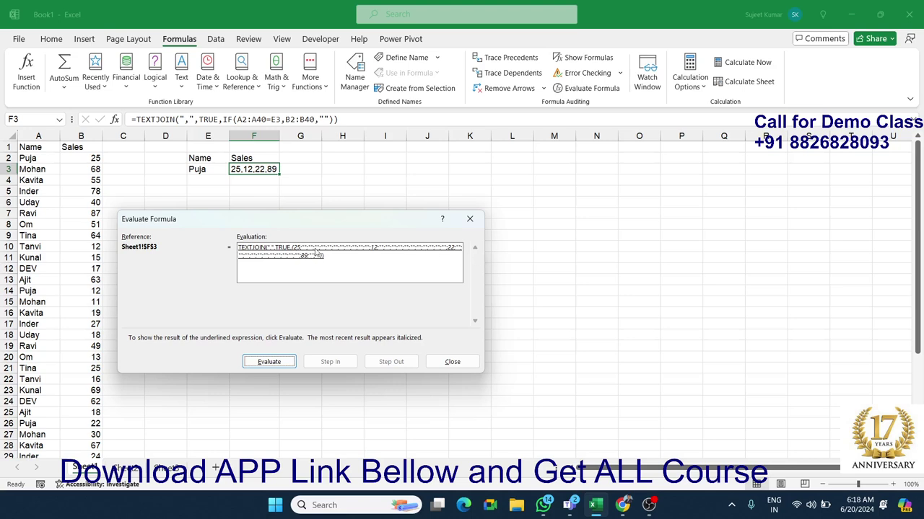
left_click(277, 364)
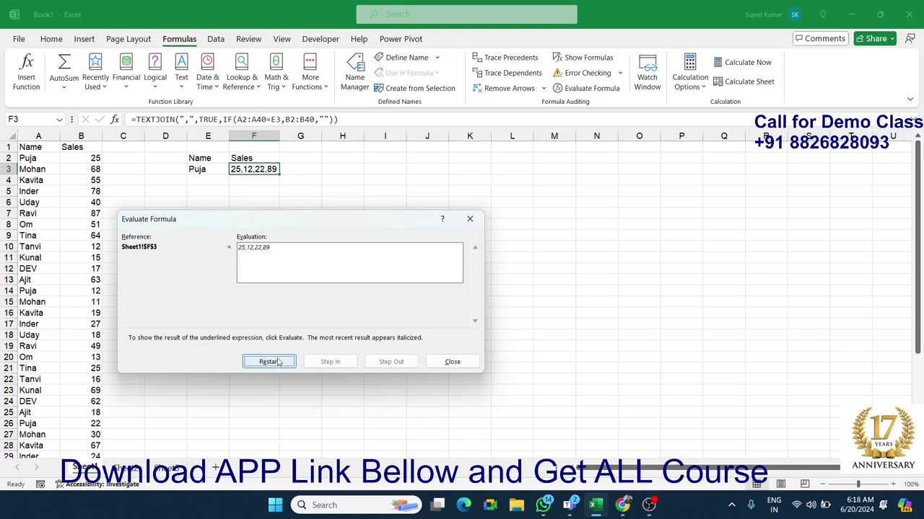
left_click(449, 361)
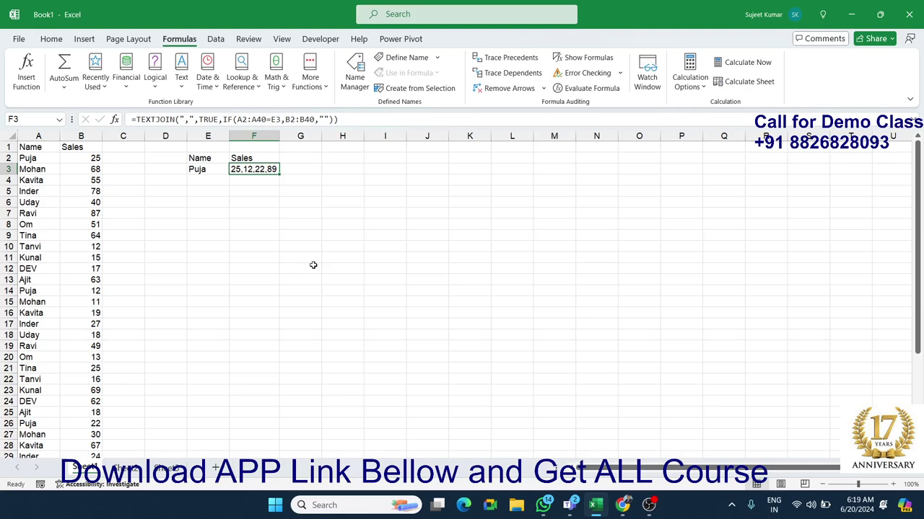
Copy the A1:B1 Name/Sales headers into E7:F7 and begin a FILTER formula in E8.
left_click(200, 214)
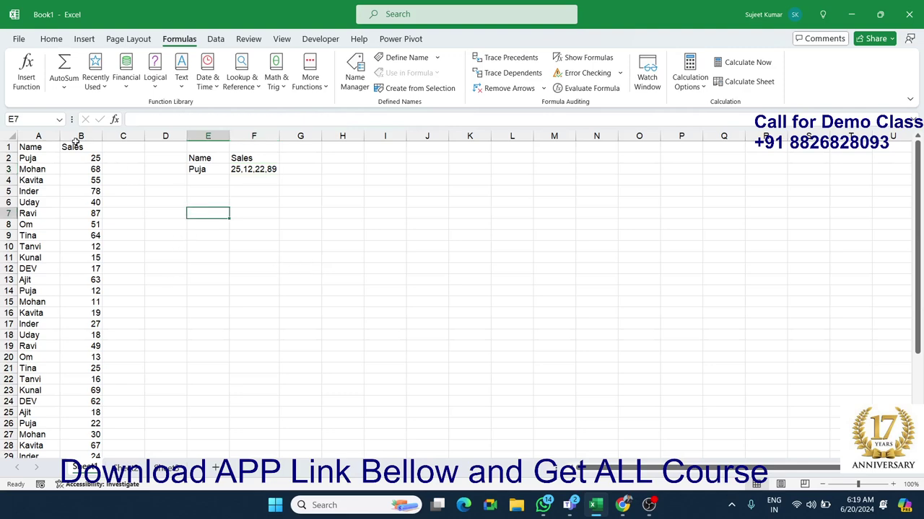
left_click_drag(44, 147, 70, 144)
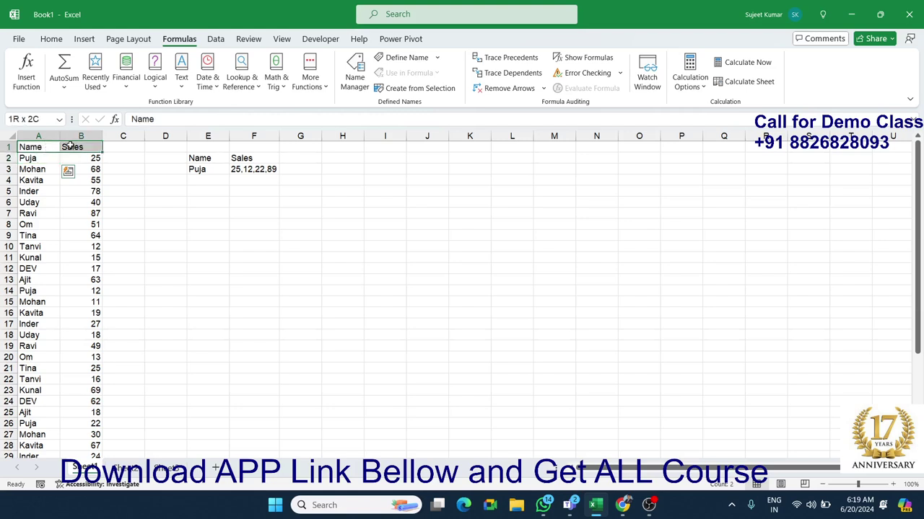
key("ctrl+c")
left_click(197, 215)
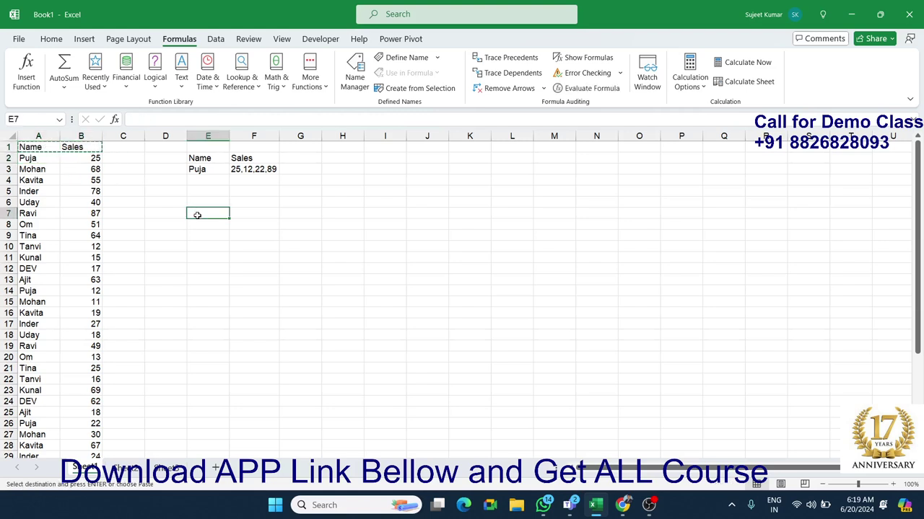
key("ctrl+v")
key("Escape")
left_click(208, 227)
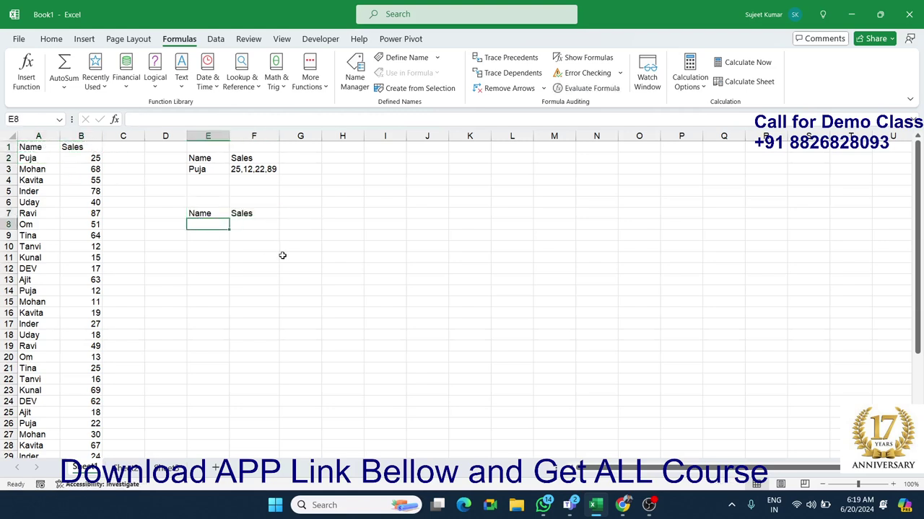
type("=")
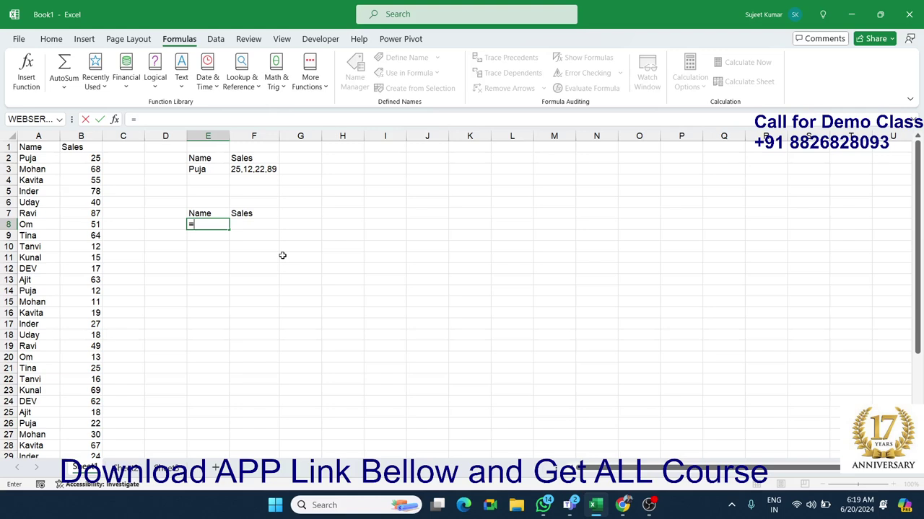
type("fil")
Start =FILTER in E8 with A1:B40 as the source range.
key("Tab")
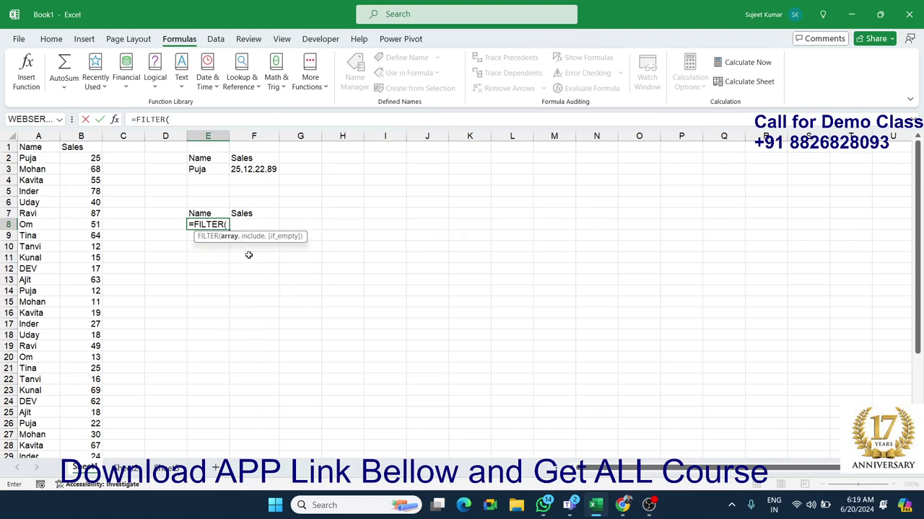
left_click(33, 148)
key("ctrl+shift+Right")
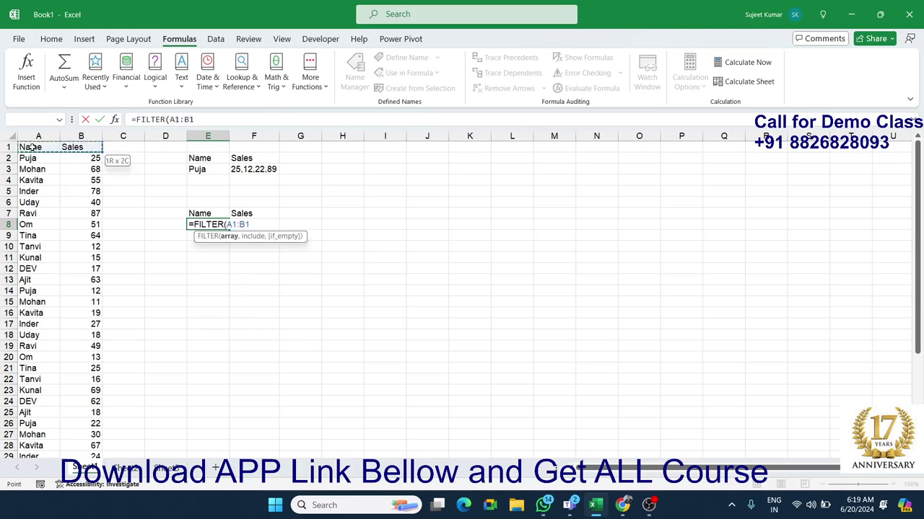
key("ctrl+shift+Down")
type(",")
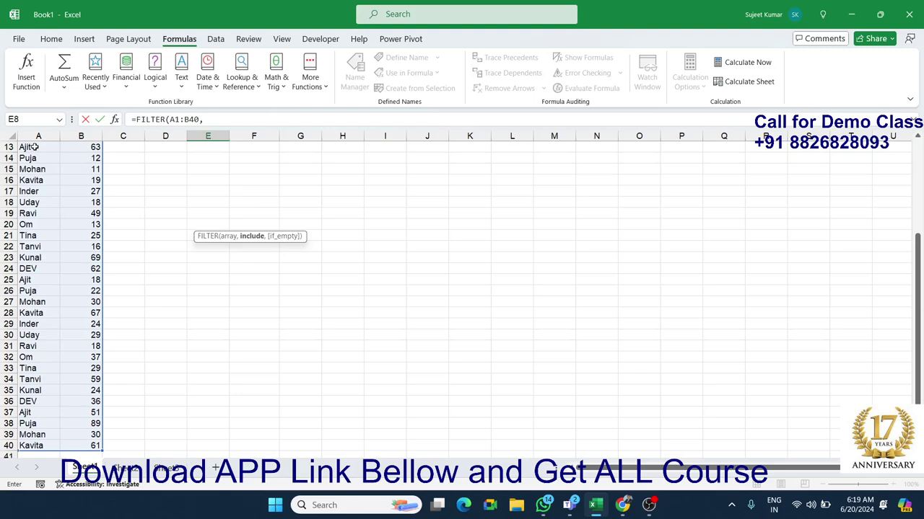
scroll(246, 212, "up", 4)
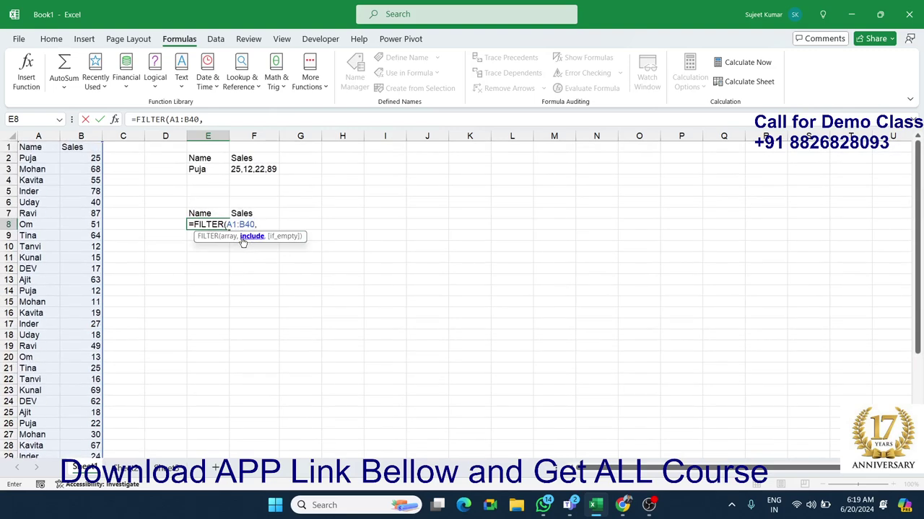
Add the condition A1:A40=E3 and close the FILTER formula.
left_click(30, 147)
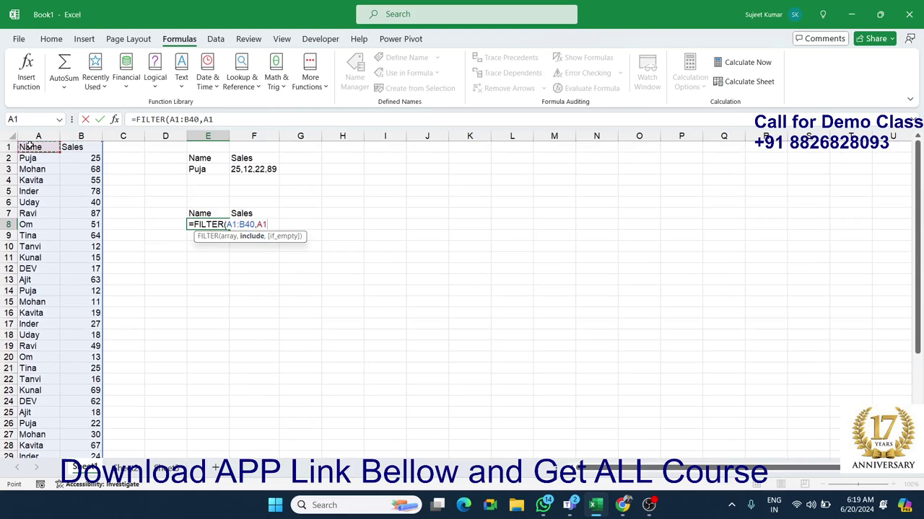
key("ctrl+shift+Down")
type(":A40=")
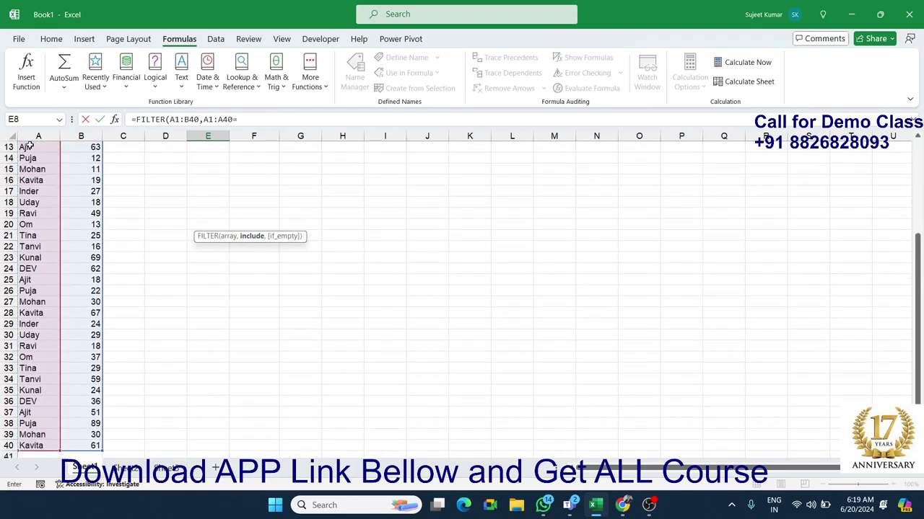
scroll(175, 180, "up", 4)
left_click(214, 167)
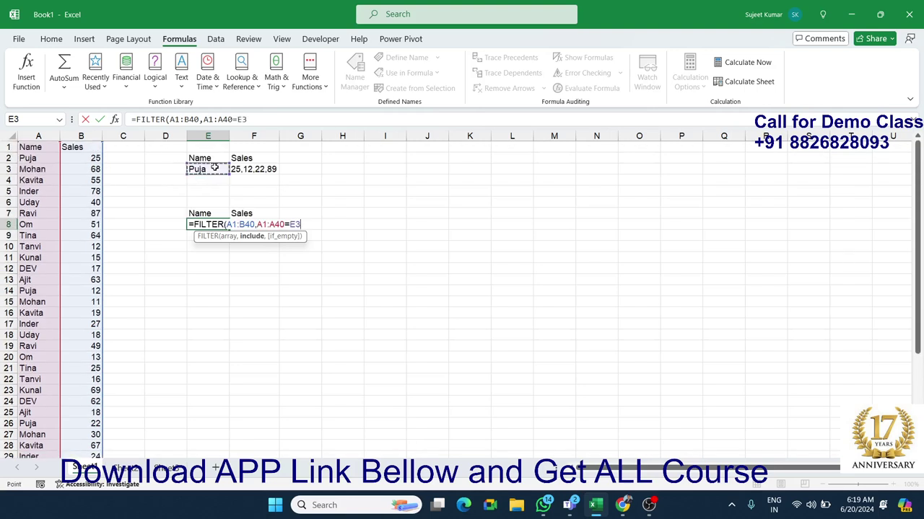
type(")")
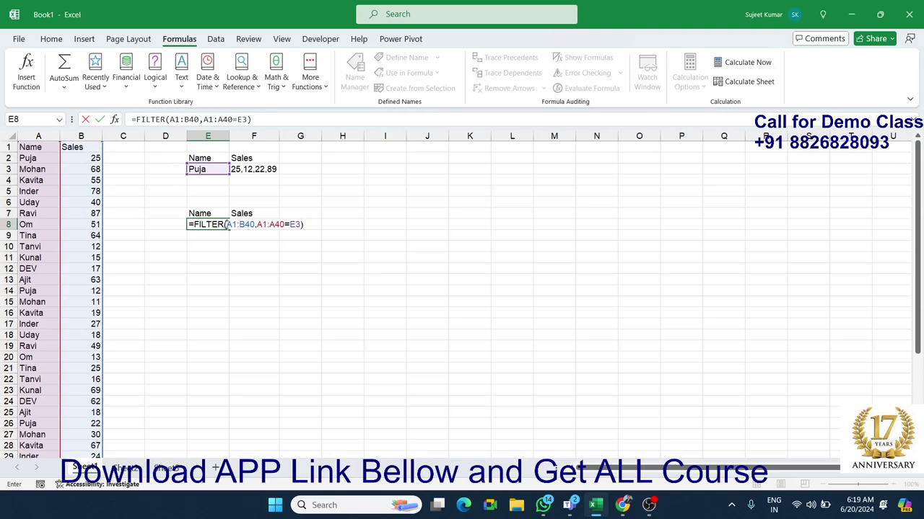
Check the formula's parts, enter it, and select the spilled rows E8:F11 with sales 25, 12, 22, 89.
left_click_drag(225, 225, 286, 225)
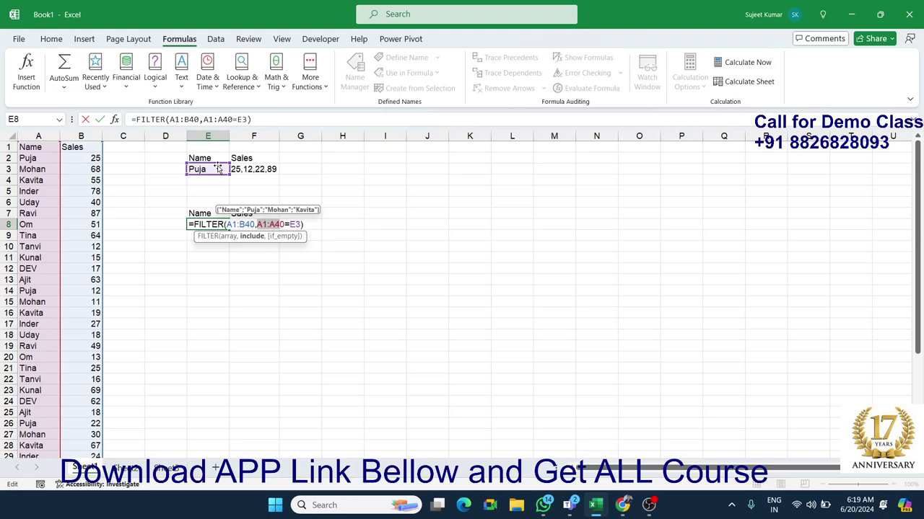
left_click_drag(289, 225, 301, 224)
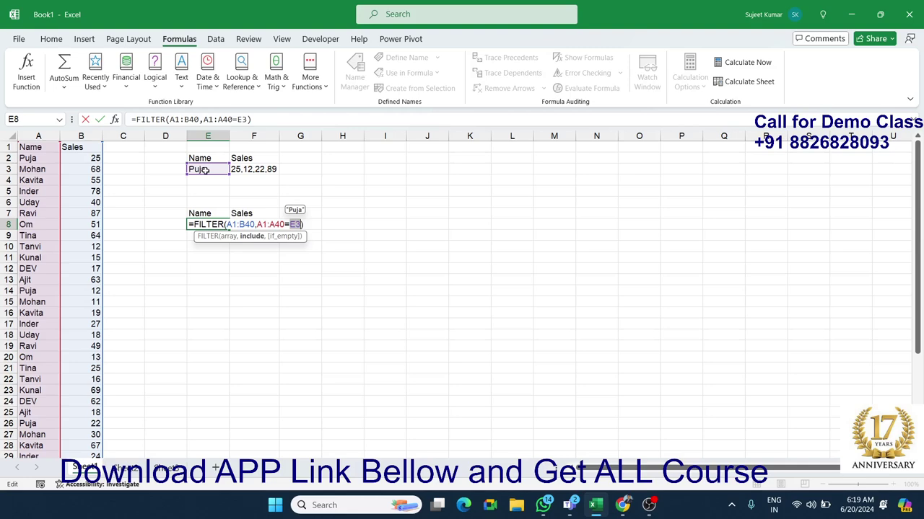
key("Return")
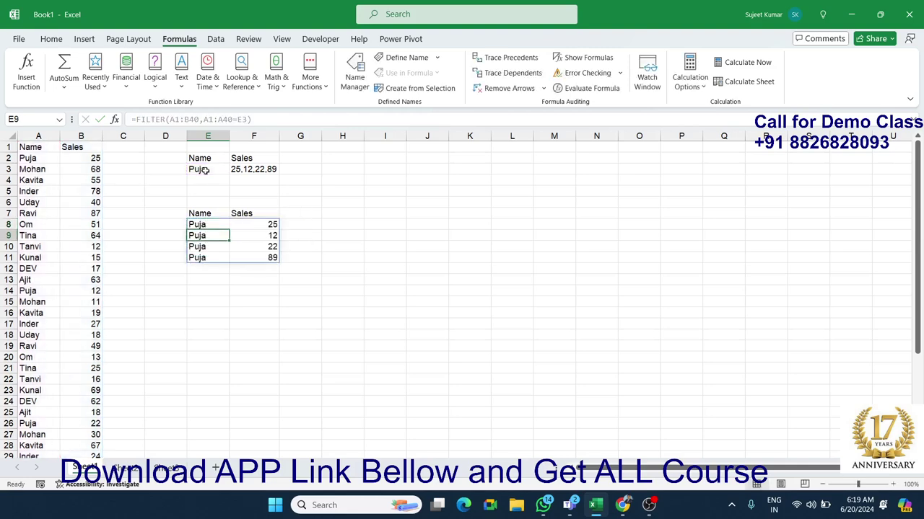
left_click(202, 226)
left_click_drag(222, 226, 240, 258)
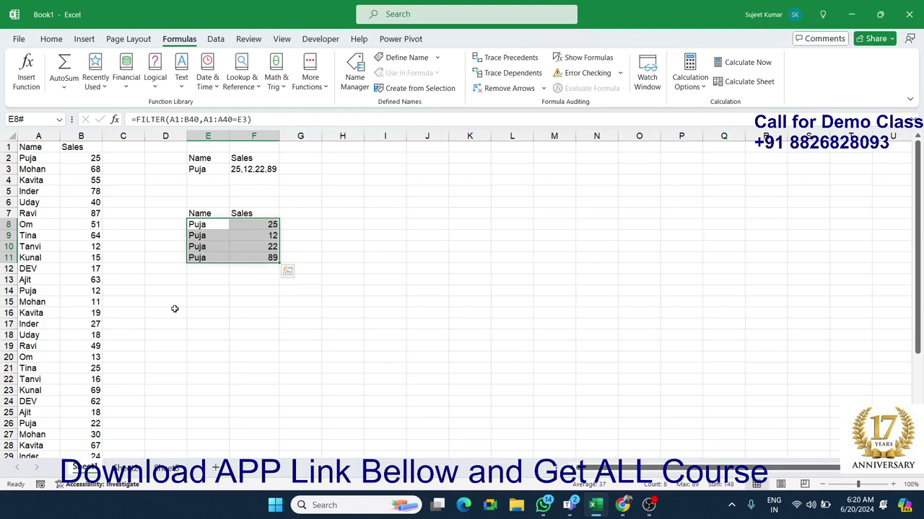
double_click(266, 169)
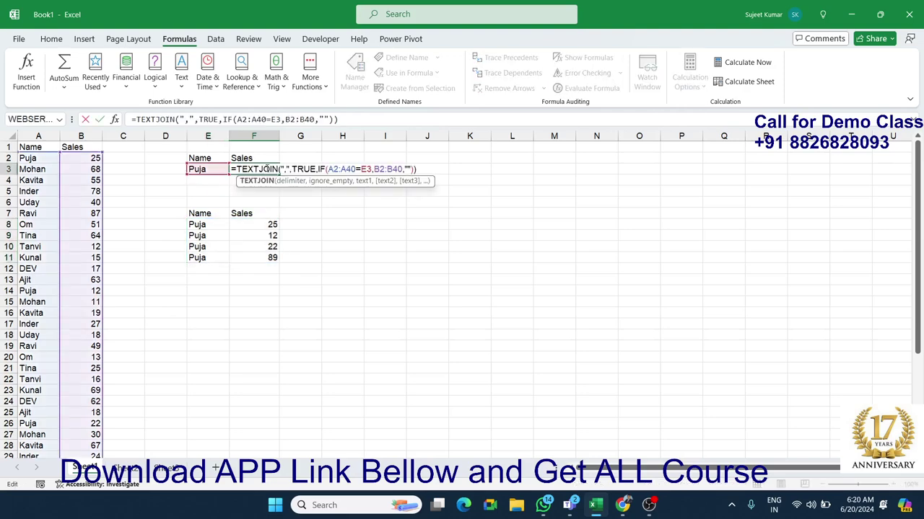
key("ctrl+Return")
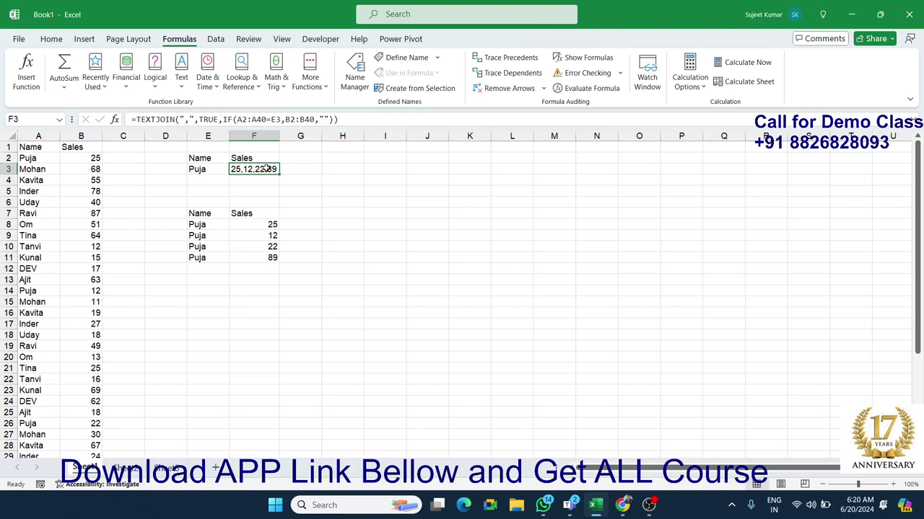
left_click(304, 196)
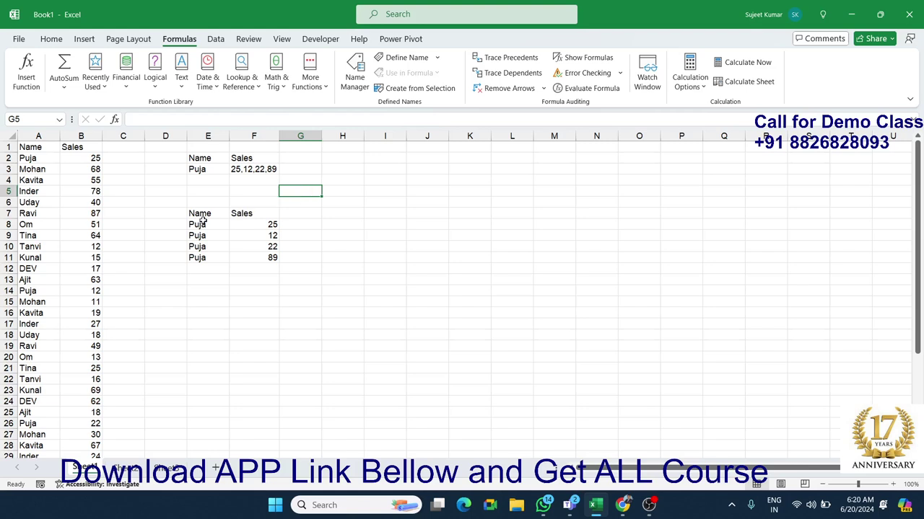
Apply All Borders to the Name/Sales table E7:F11 and deselect it to view the result.
left_click_drag(198, 217, 262, 253)
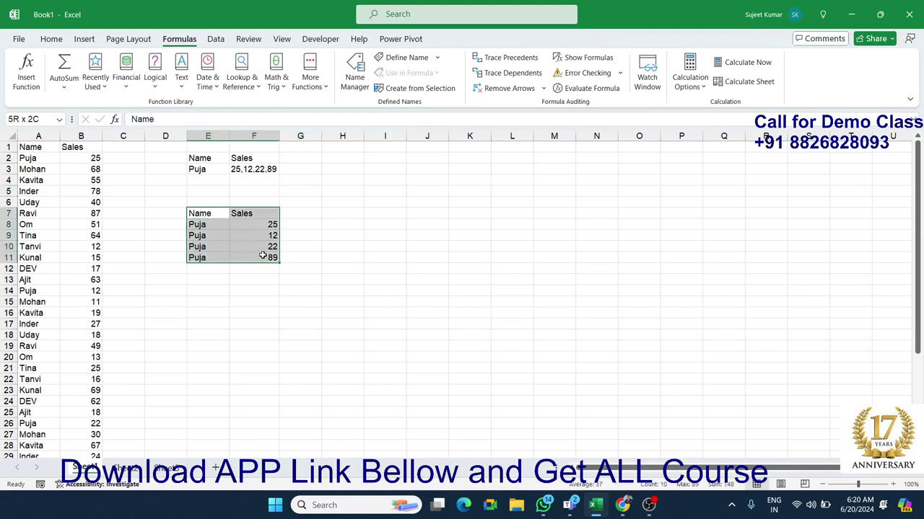
left_click(51, 38)
left_click(147, 81)
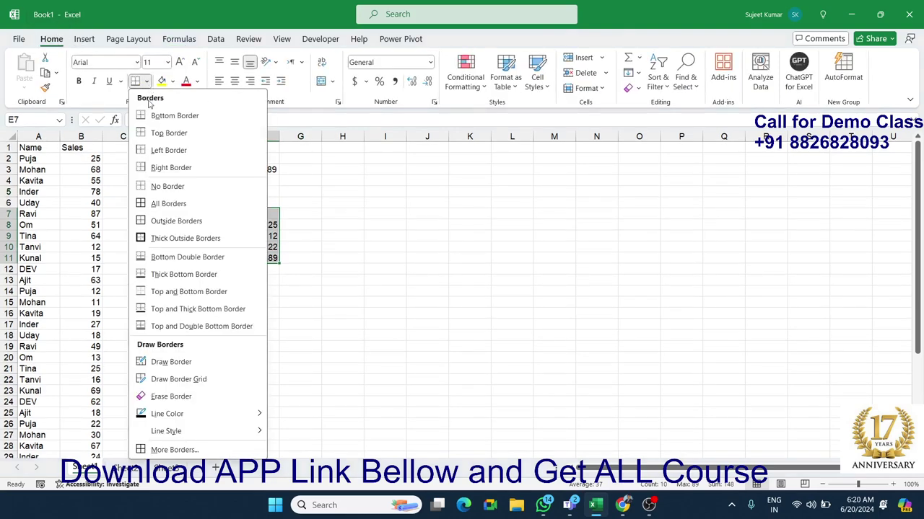
left_click(145, 204)
left_click(212, 236)
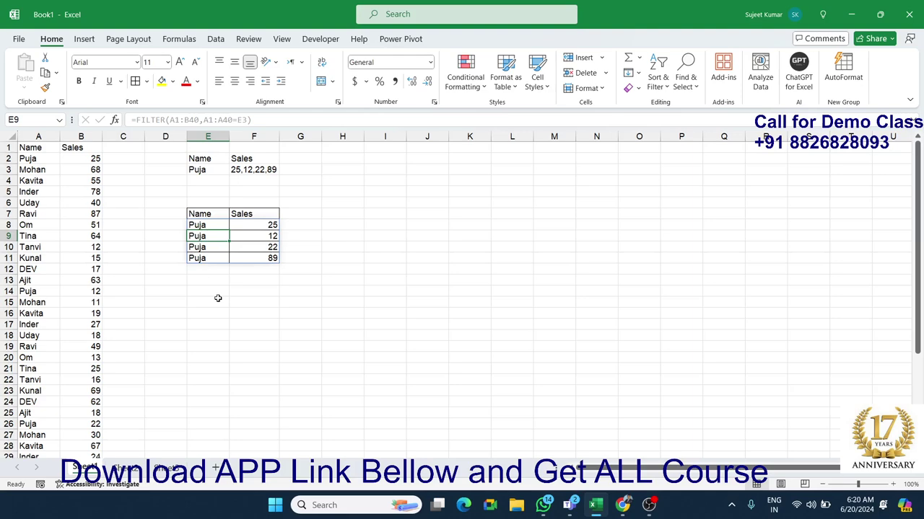
left_click(250, 300)
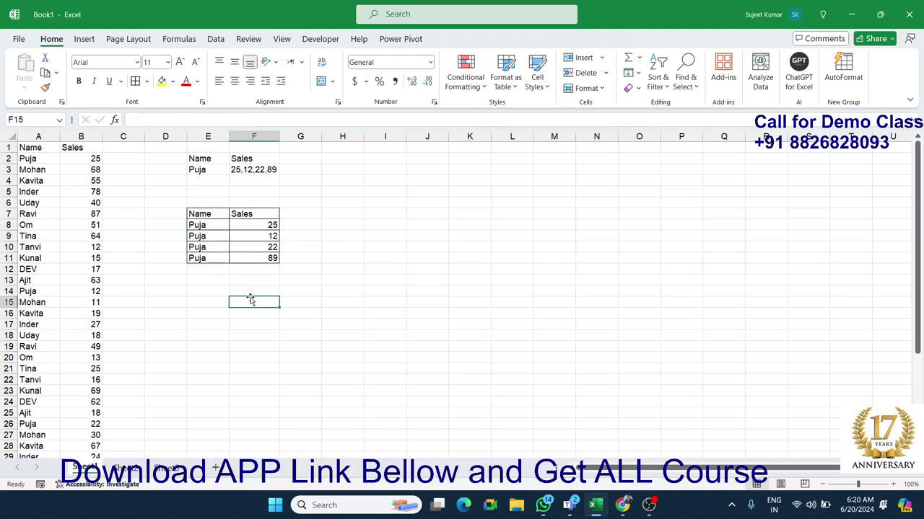